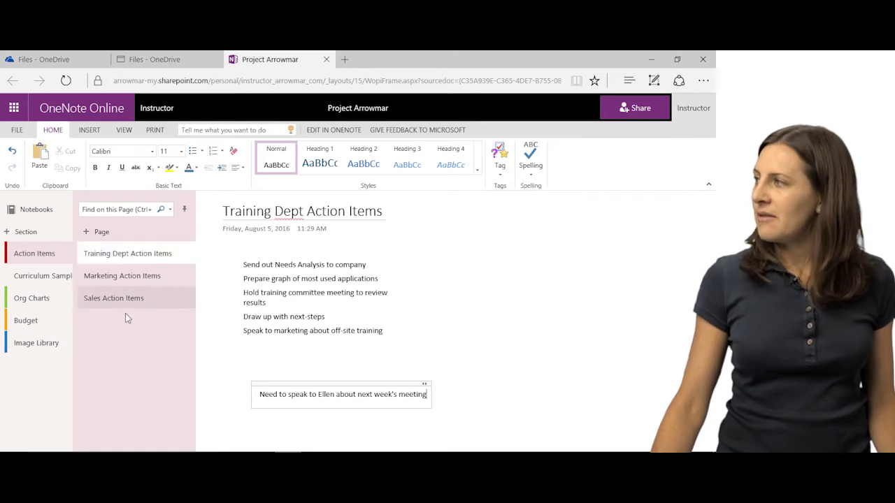
Switch to the OneDrive files, deselect the selected notebook, and create a new OneNote notebook named Sales2015
click(164, 59)
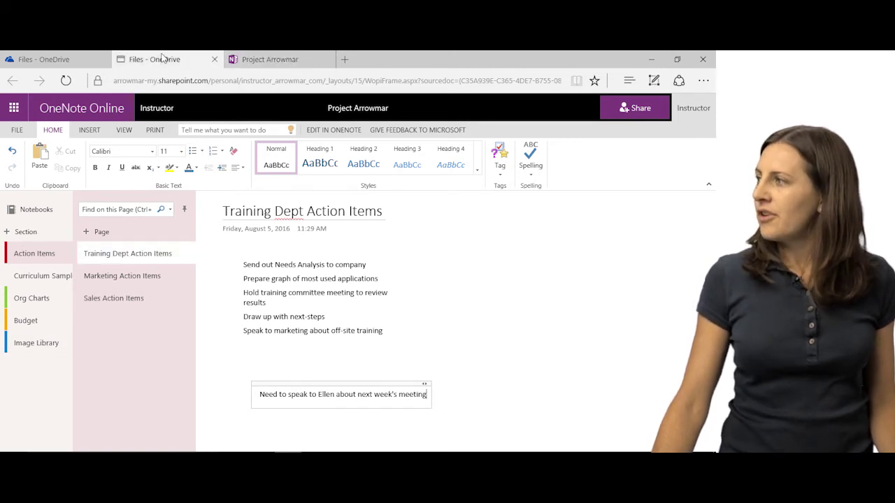
click(165, 134)
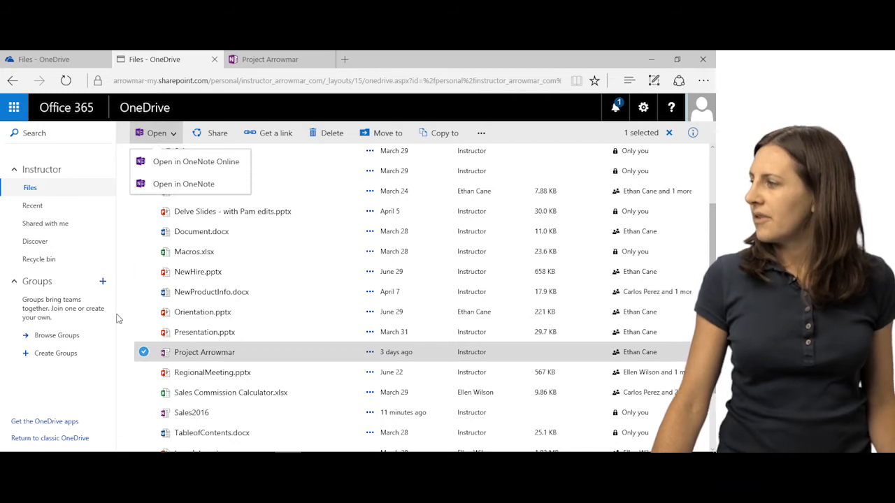
click(147, 348)
click(174, 136)
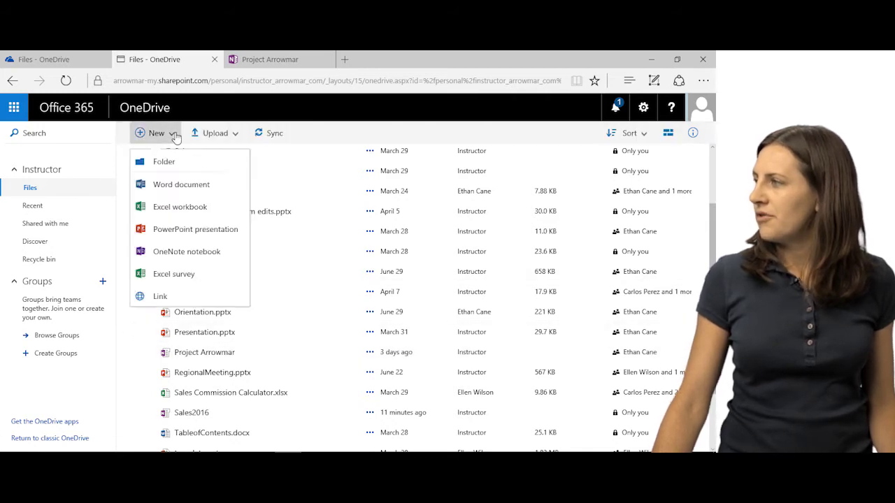
click(195, 253)
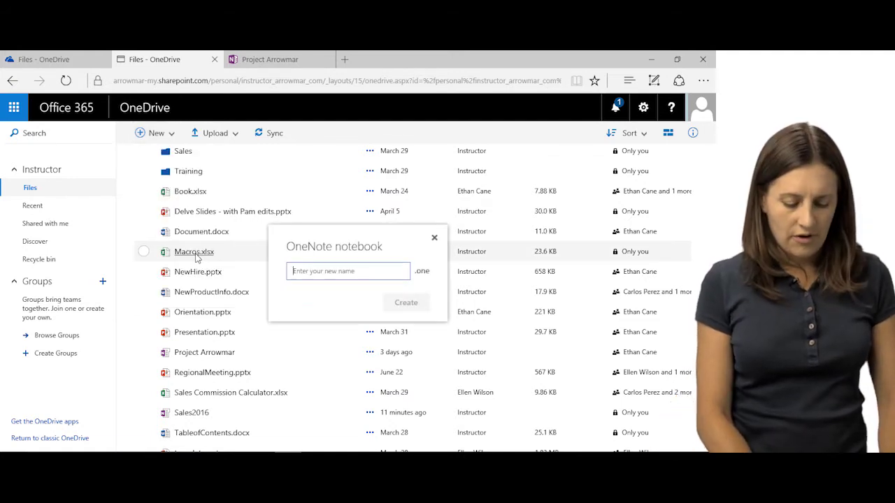
text(Sales2015)
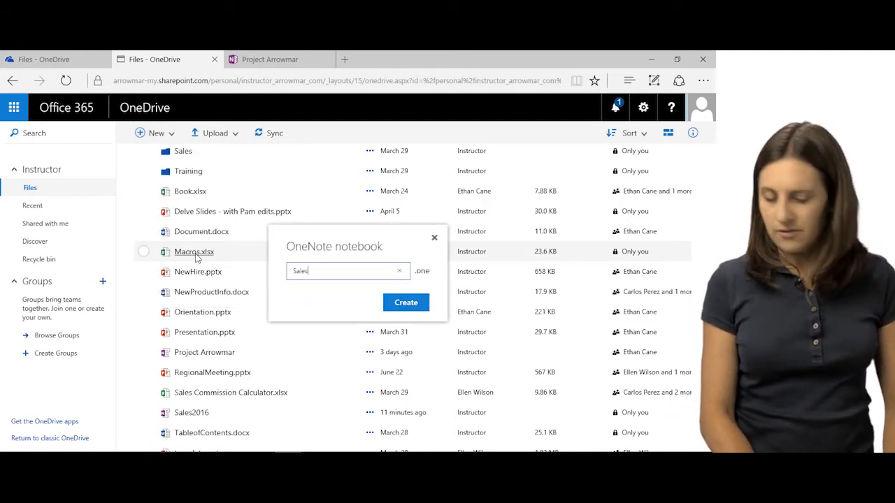
click(414, 303)
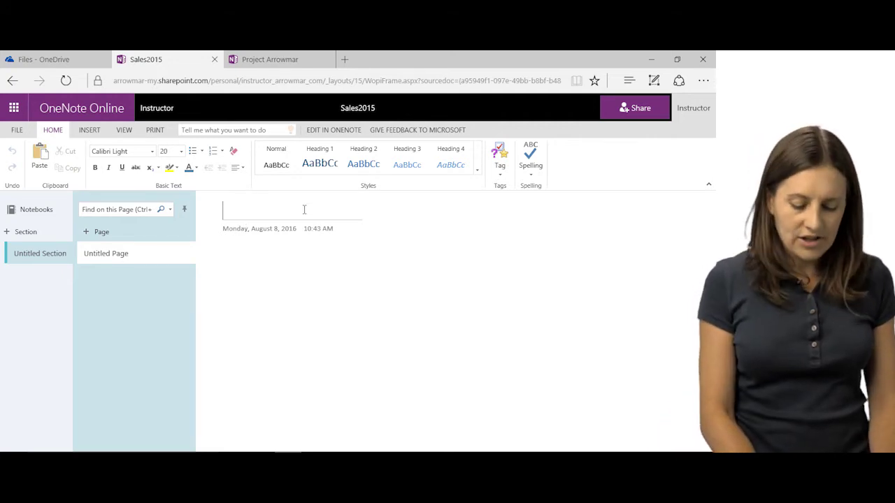
Title the notebook's first page Training and add a second page titled Marketing
text(Training)
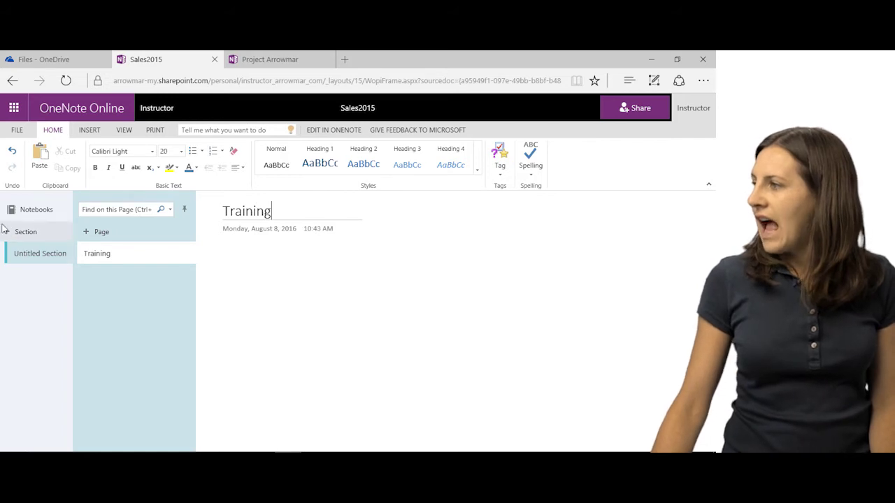
click(100, 235)
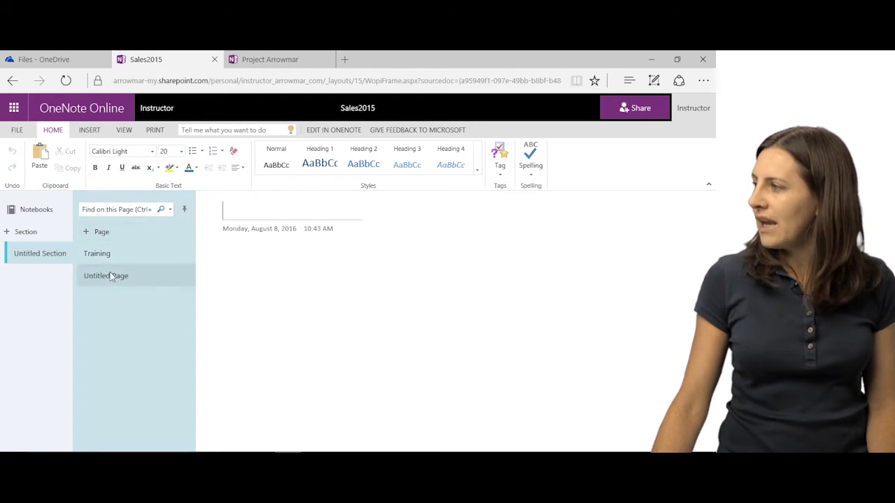
text(Marketing)
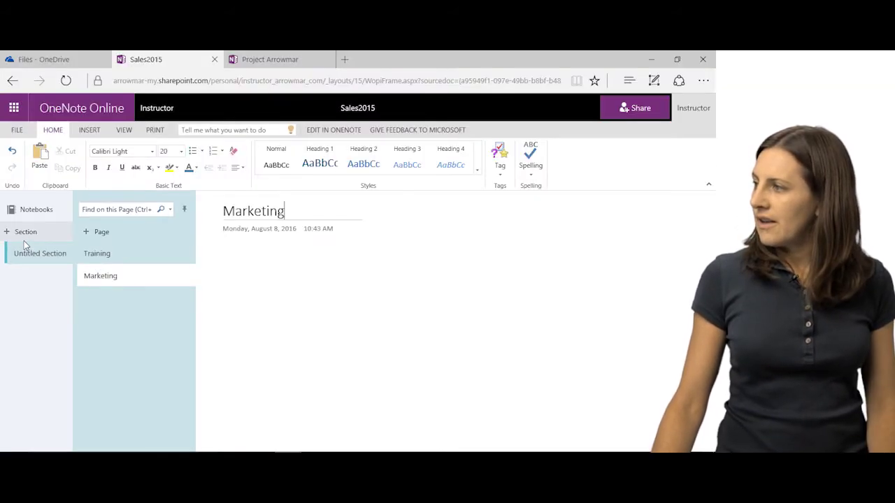
Add a new section to the Sales2015 notebook, using the colleague's first name as the section name
click(48, 228)
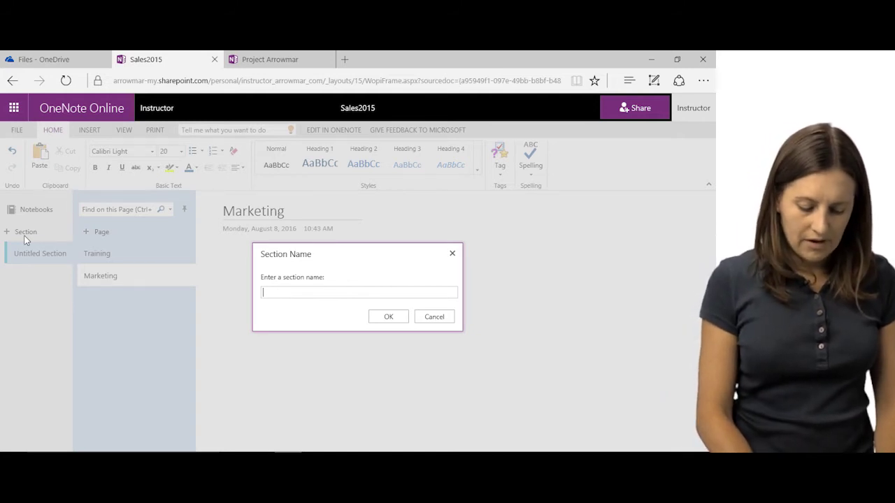
text(Carlo)
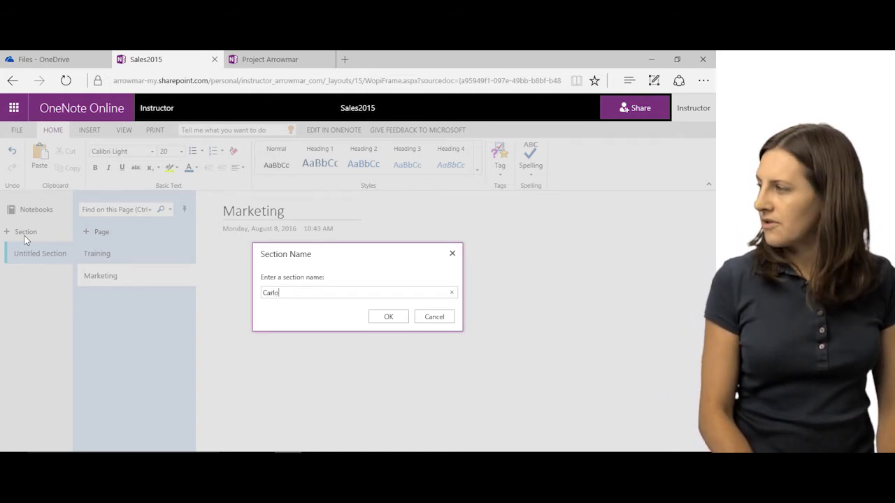
text(s)
click(378, 317)
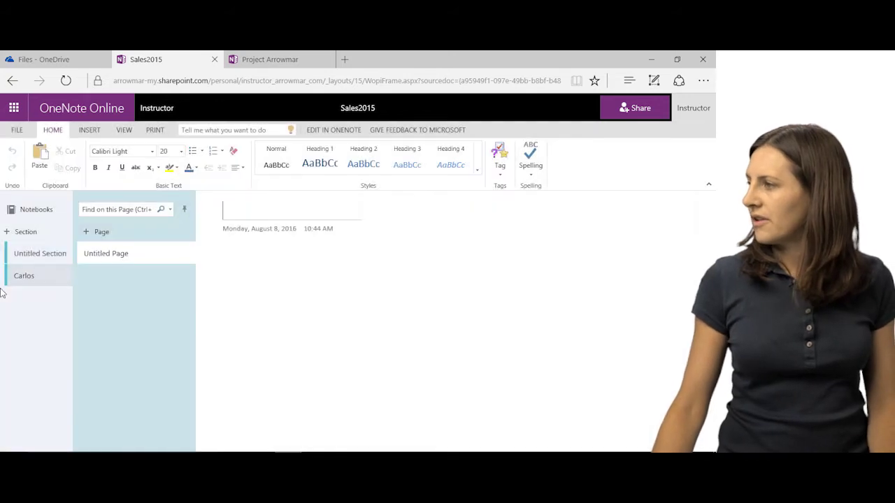
right_click(43, 256)
key(Escape)
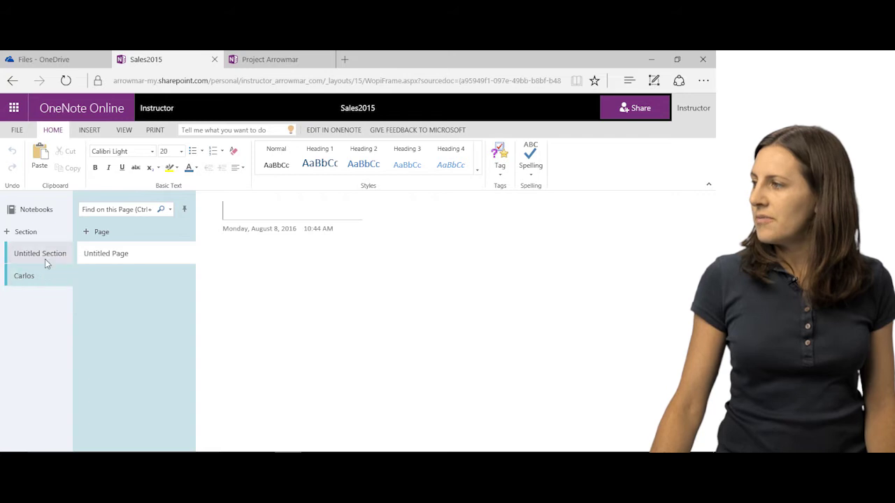
click(45, 259)
right_click(45, 258)
key(Escape)
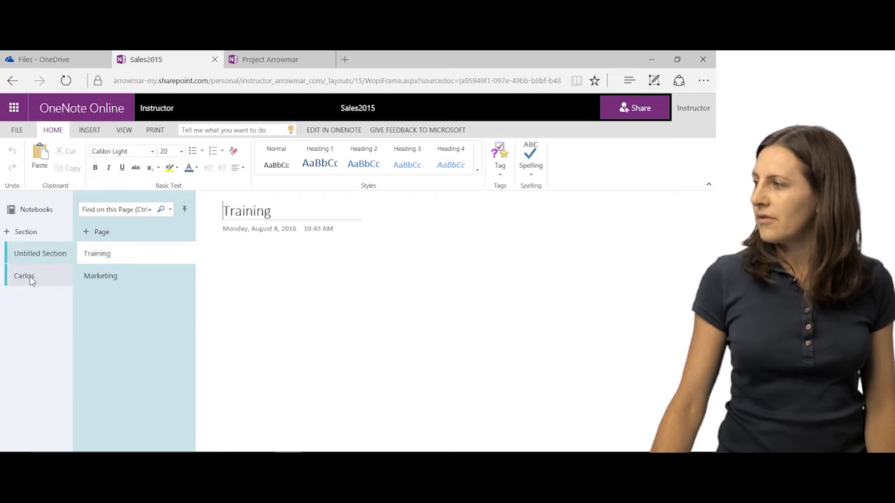
right_click(31, 281)
key(Escape)
click(23, 281)
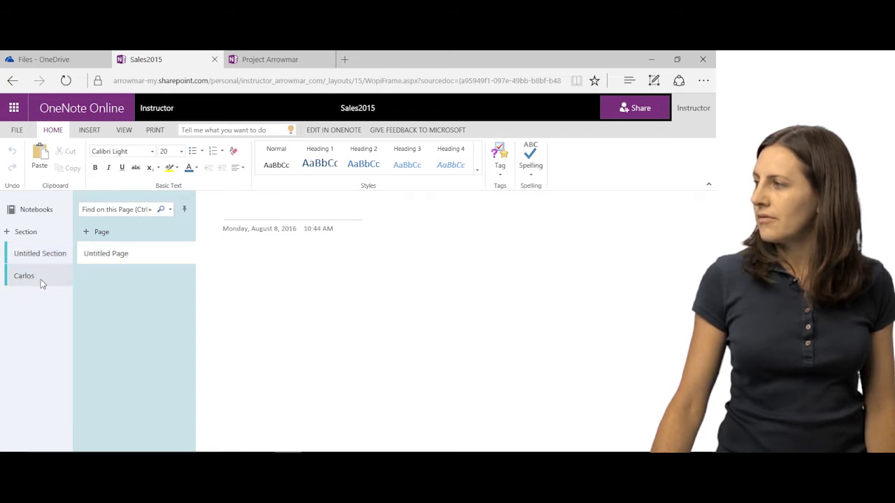
right_click(41, 283)
key(Escape)
Switch to the Project Arrowmar notebook and set the curriculum samples section's color to Cyan
click(262, 59)
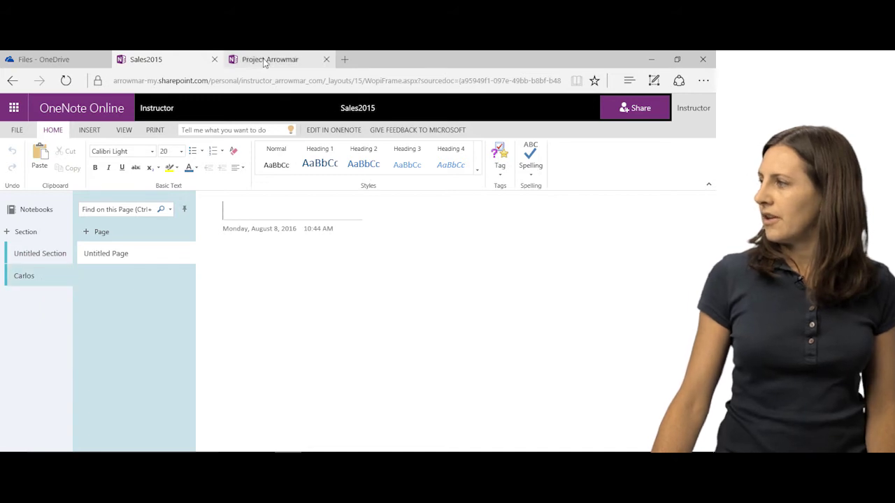
click(40, 279)
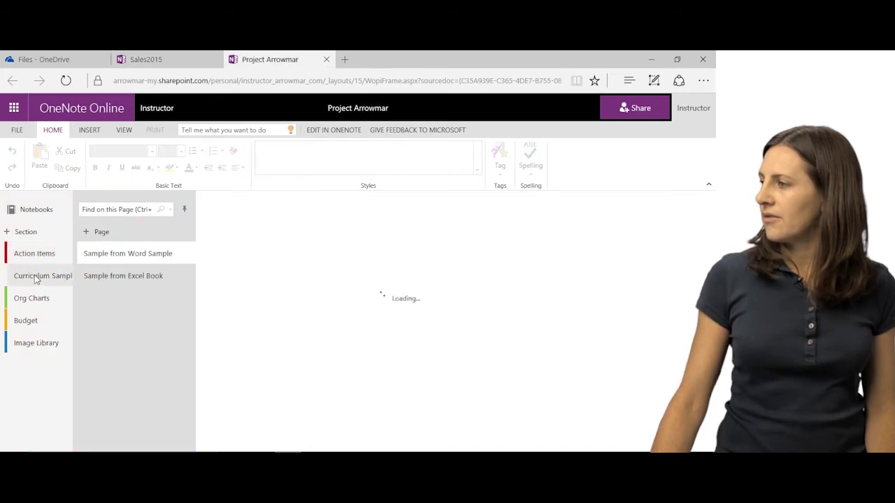
right_click(39, 280)
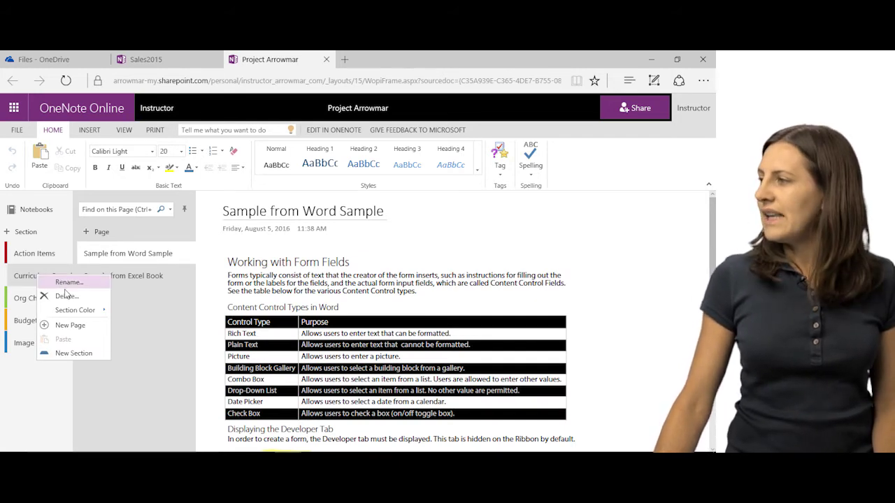
mouse_move(72, 314)
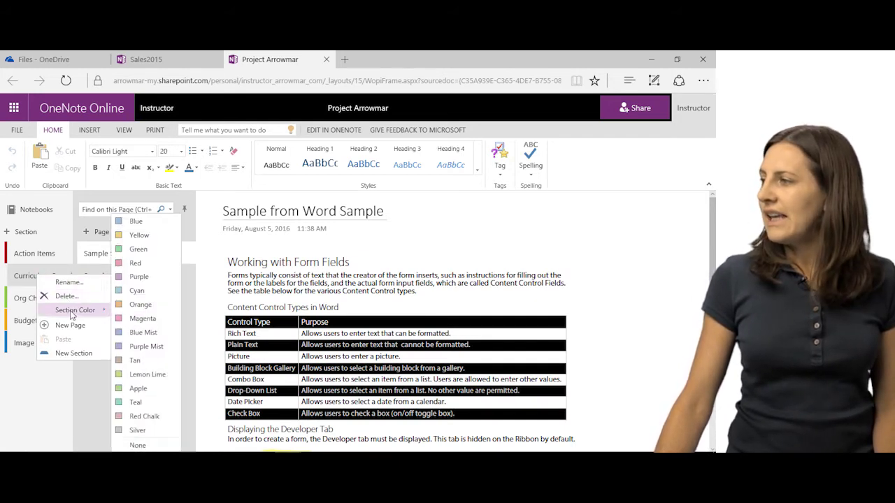
click(147, 294)
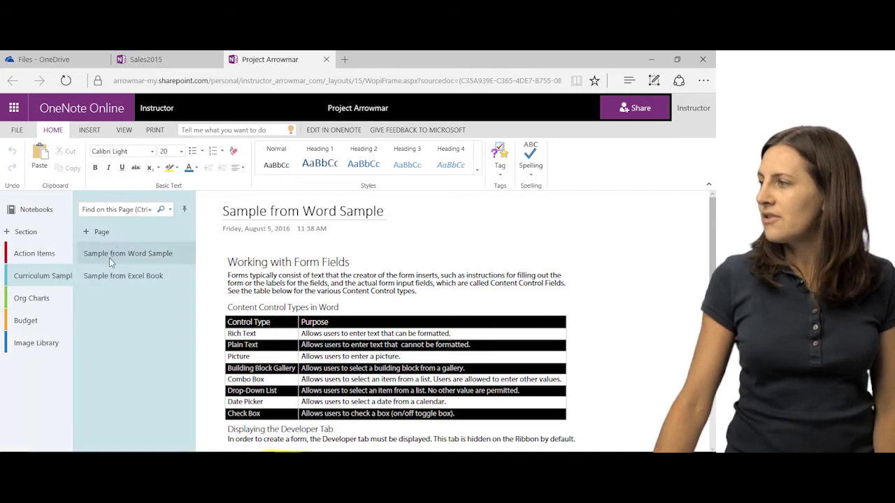
Open the Sample from Excel Book page and set the curriculum samples section's color to Red
click(113, 278)
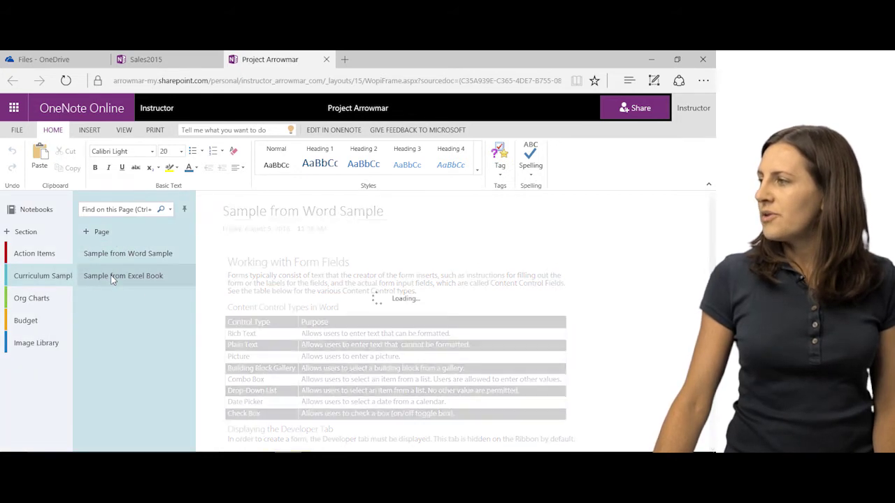
right_click(21, 276)
mouse_move(80, 315)
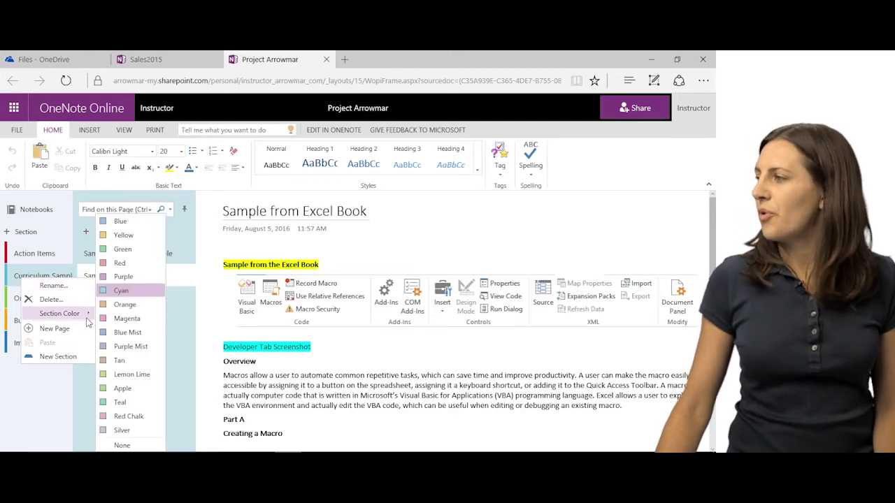
click(120, 263)
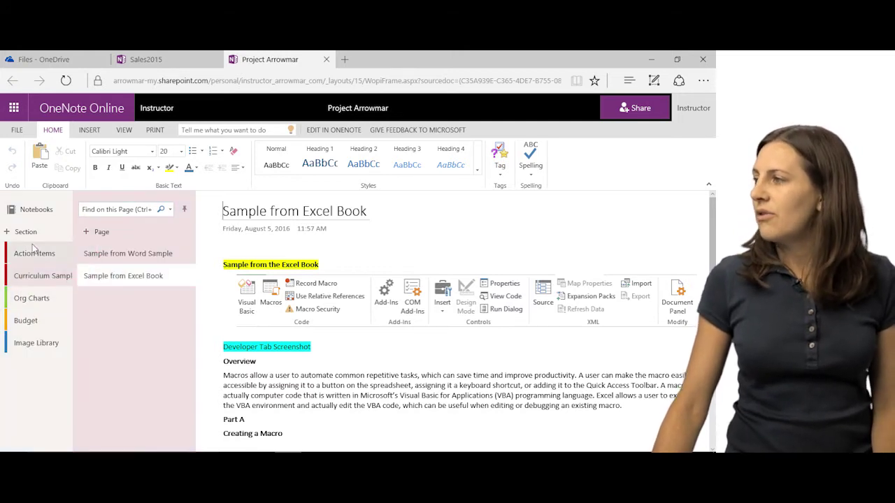
Open the Budget section of the Project Arrowmar notebook and set its section color to Green
click(28, 303)
click(32, 321)
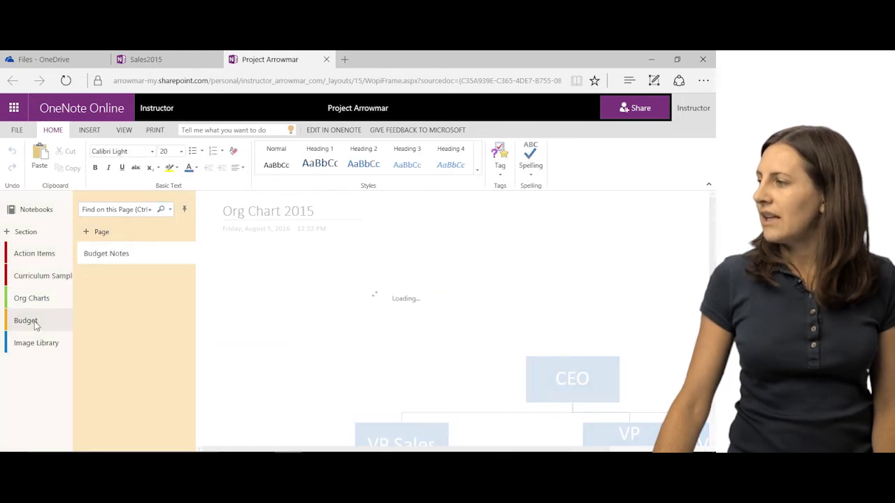
right_click(34, 323)
mouse_move(65, 361)
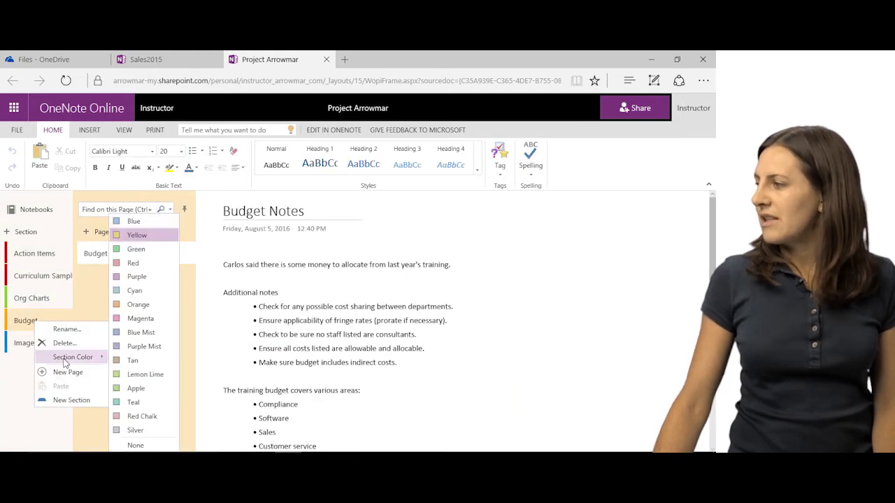
click(136, 249)
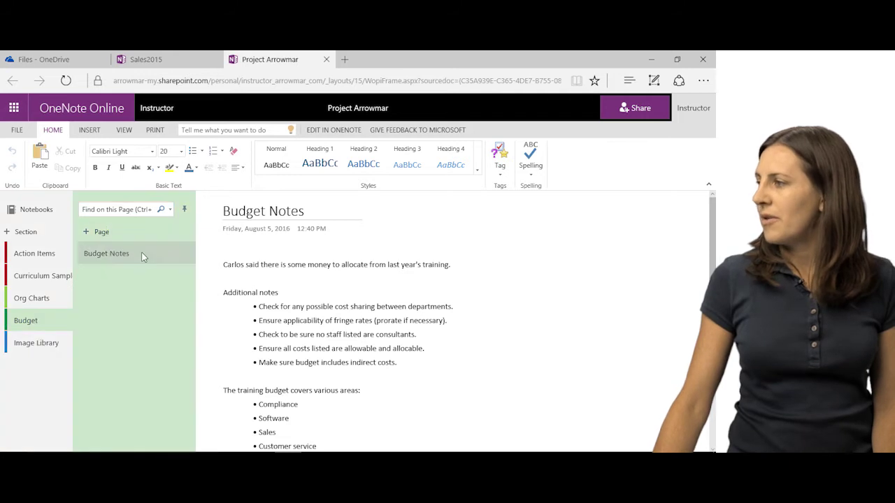
Open the Org Charts section and set its section color to Green
click(24, 302)
right_click(25, 302)
mouse_move(63, 334)
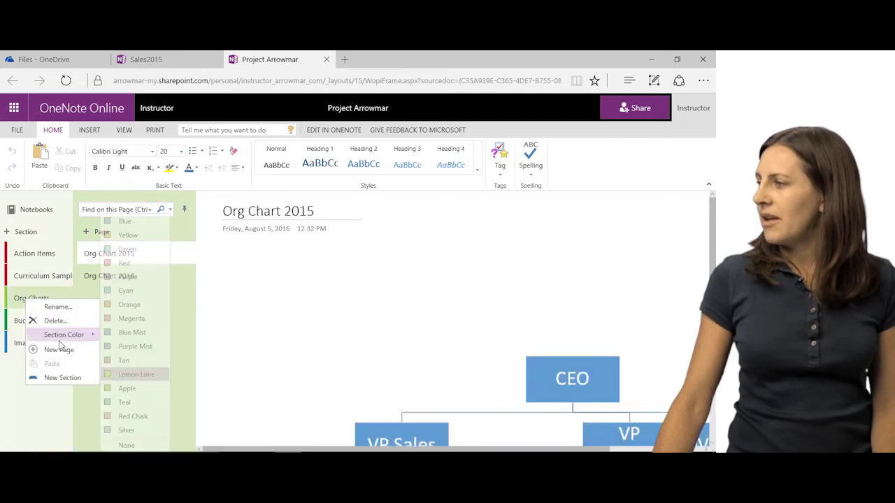
click(140, 249)
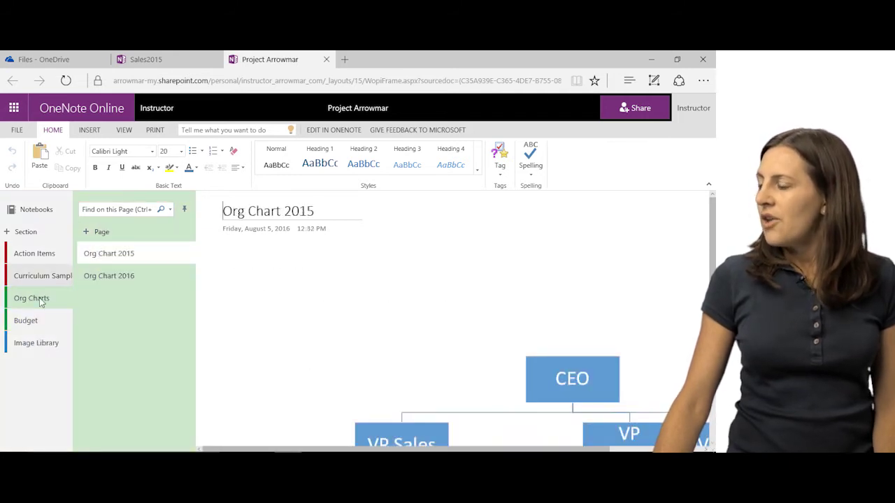
Rename the Image Library section of the Project Arrowmar notebook as Images
right_click(35, 346)
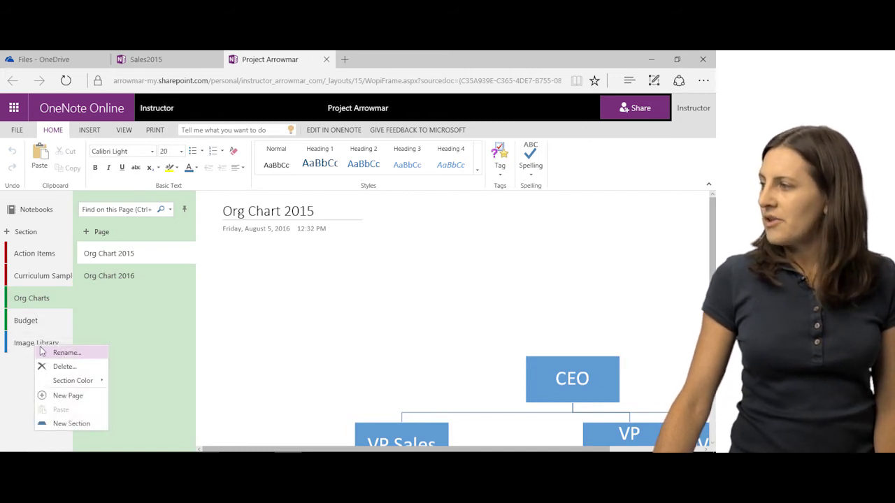
click(29, 344)
right_click(30, 344)
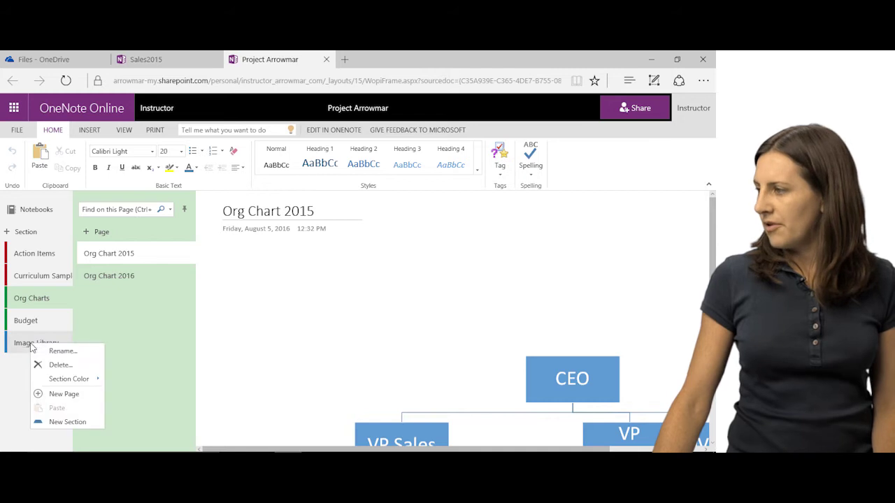
click(49, 351)
click(314, 293)
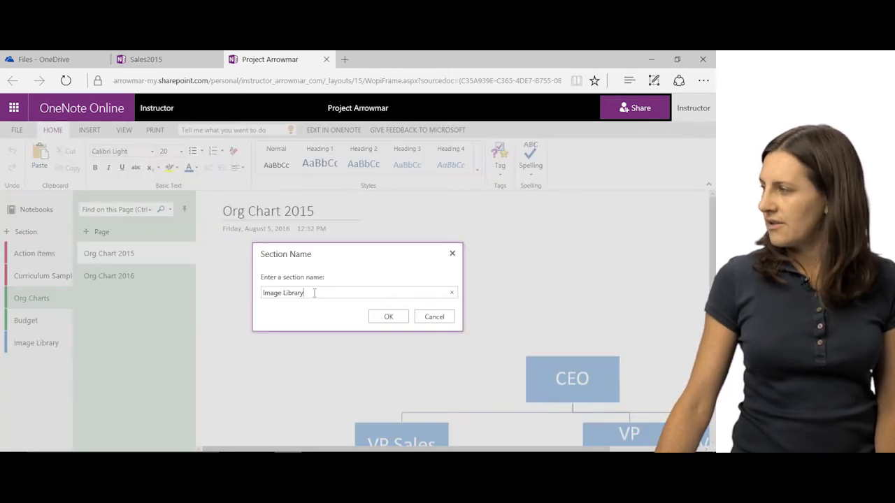
double_click(291, 293)
key(BackSpace)
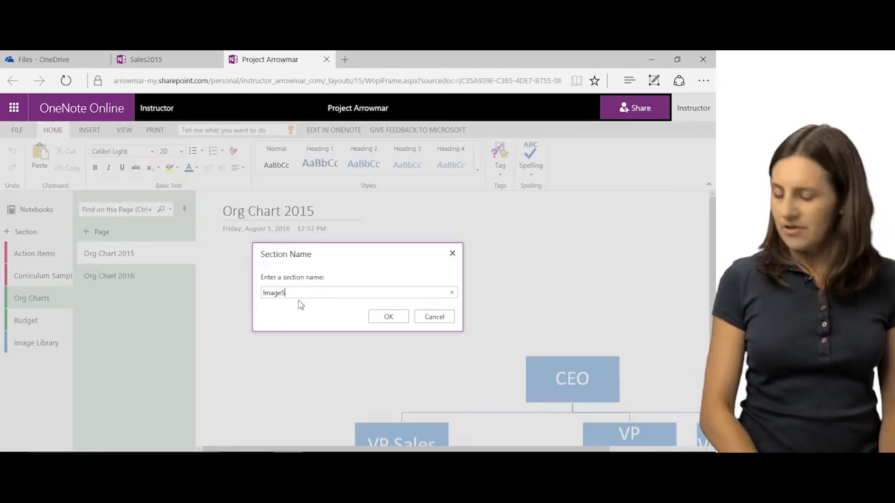
click(390, 318)
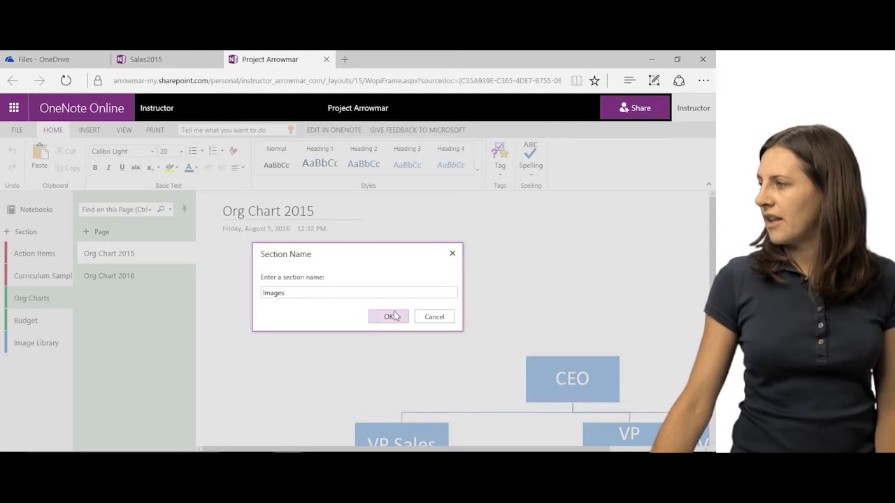
click(403, 319)
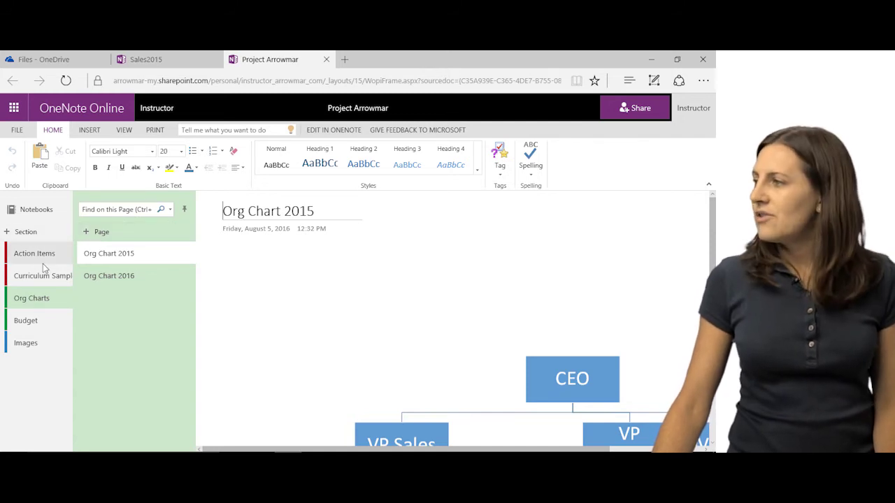
Add a section named Training to the Project Arrowmar notebook and write "Training meeting is set for Monday" in its first page's body
click(25, 232)
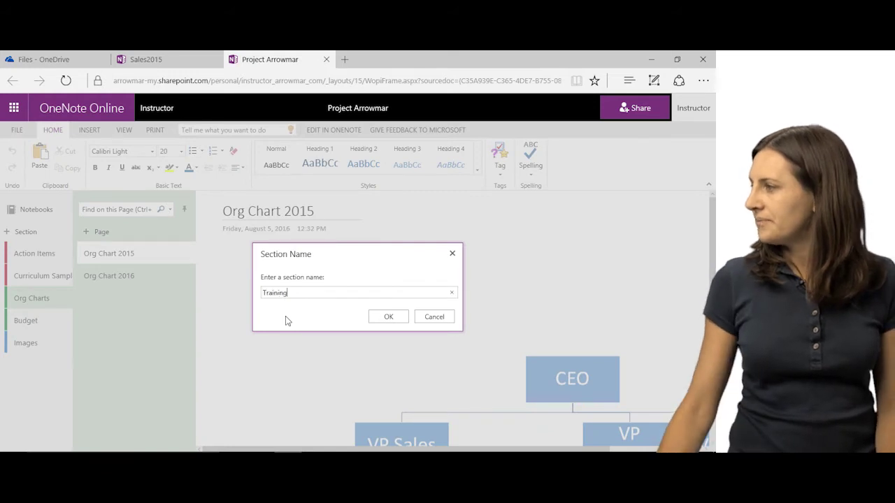
click(387, 317)
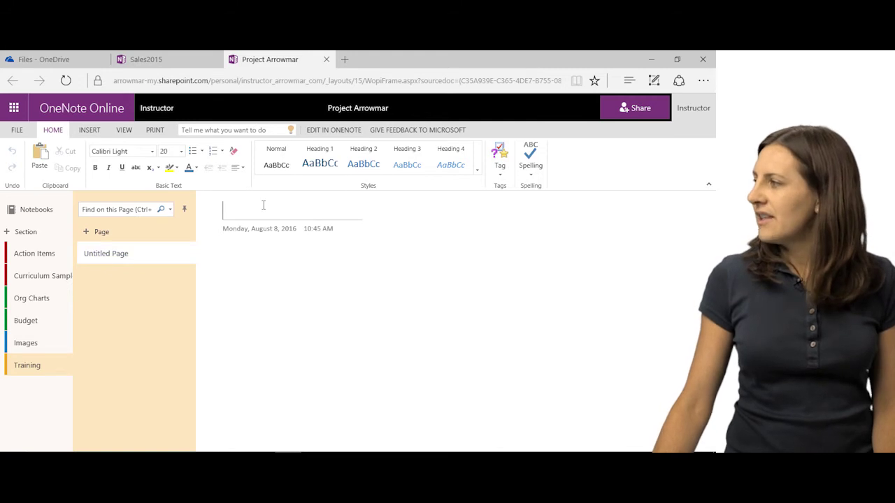
key(Return)
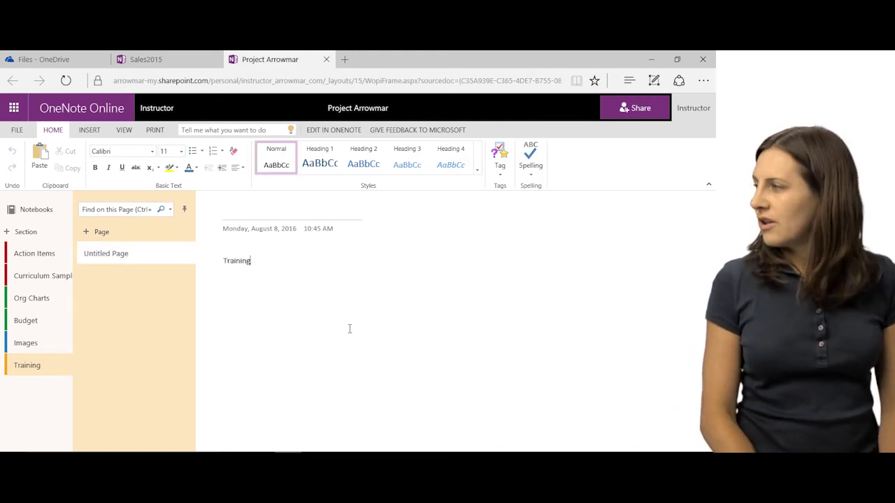
text(Training meeting is set for)
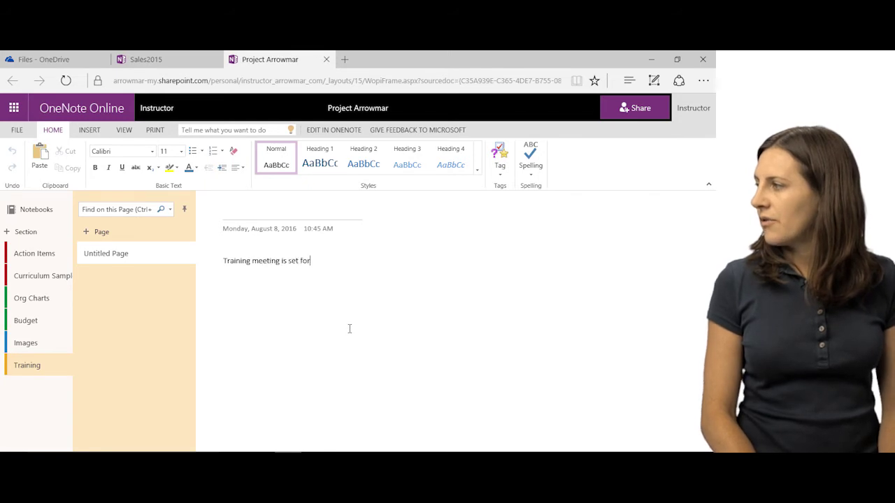
text( Monday)
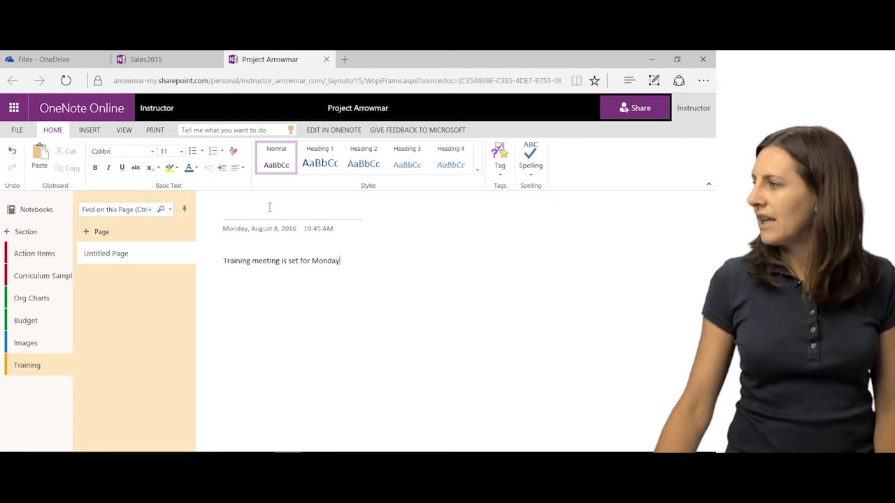
Add a second page to the Training section and title the first page Meeting Notes
click(246, 210)
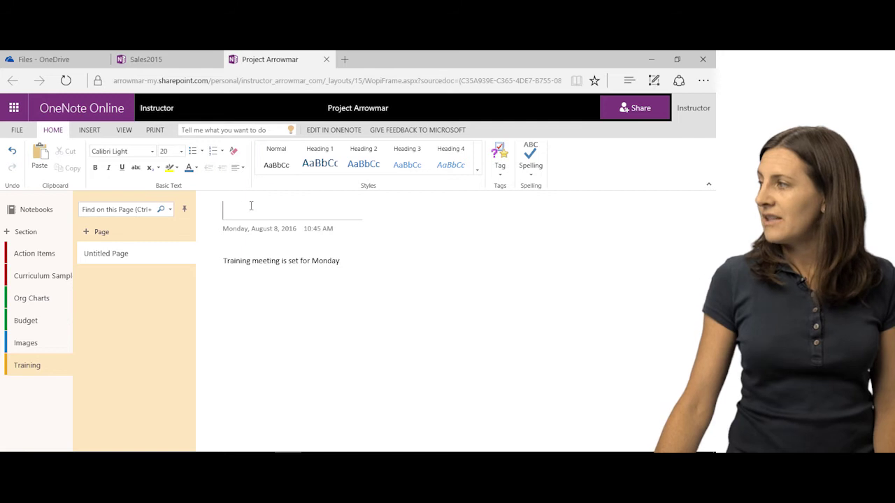
click(131, 237)
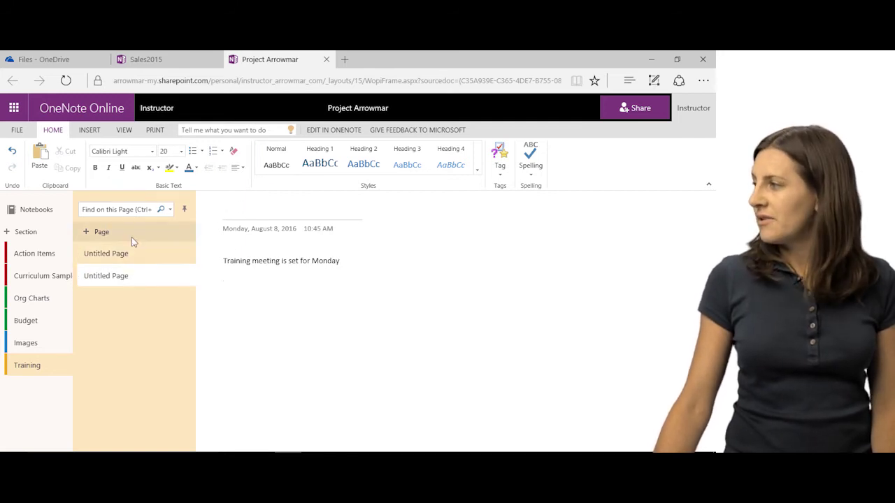
key(Return)
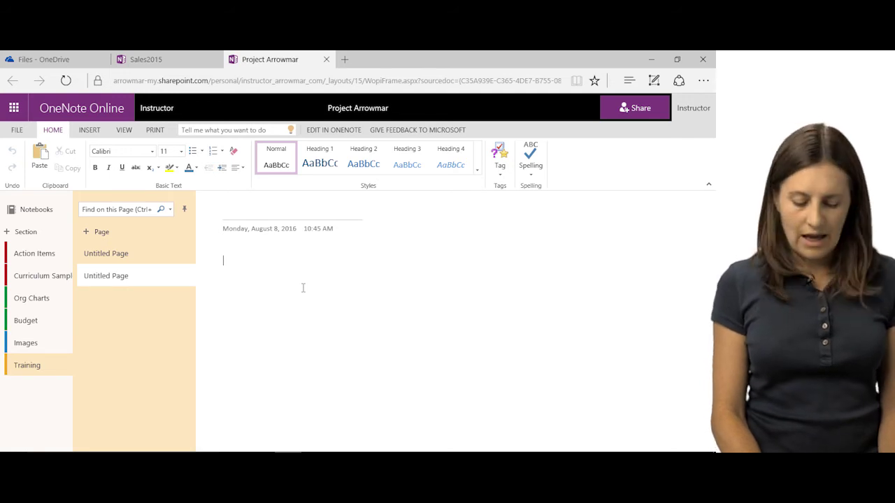
text(Training meeting is set for Monday)
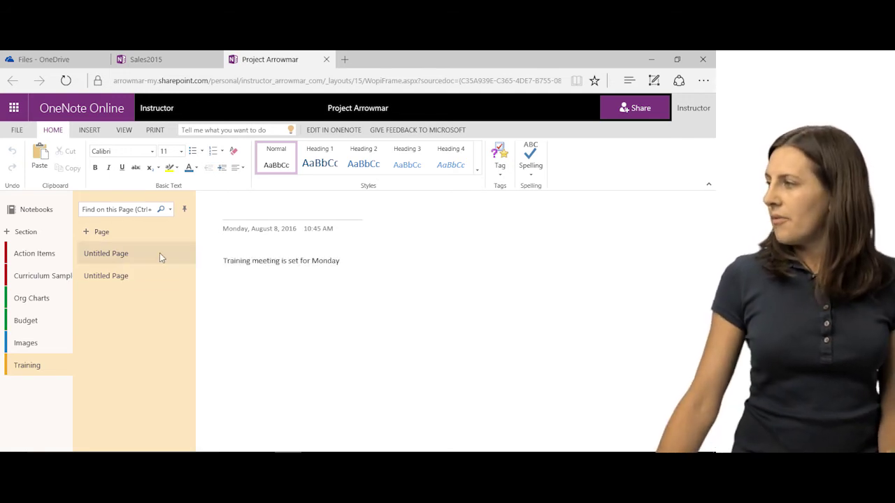
click(159, 252)
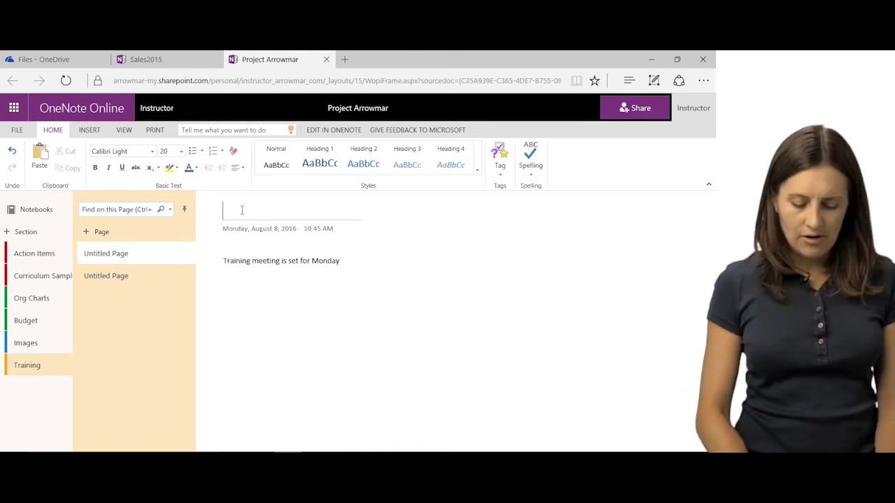
text(Meeting Notes)
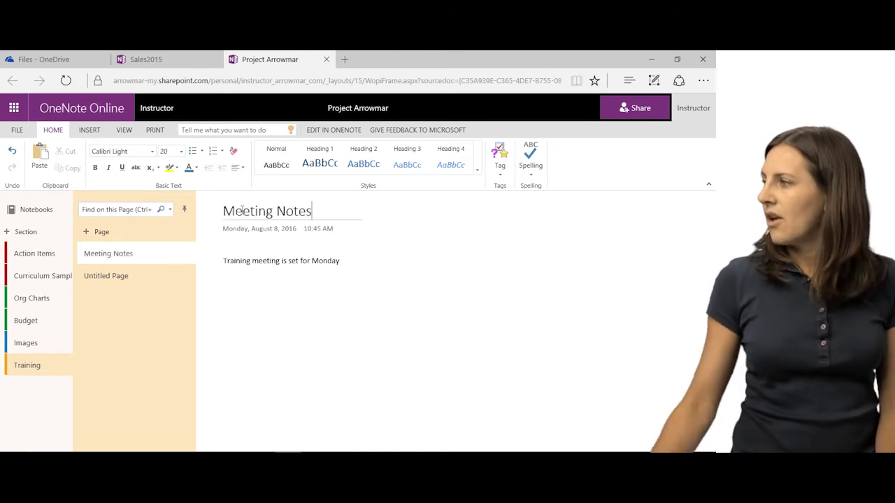
click(125, 278)
right_click(112, 277)
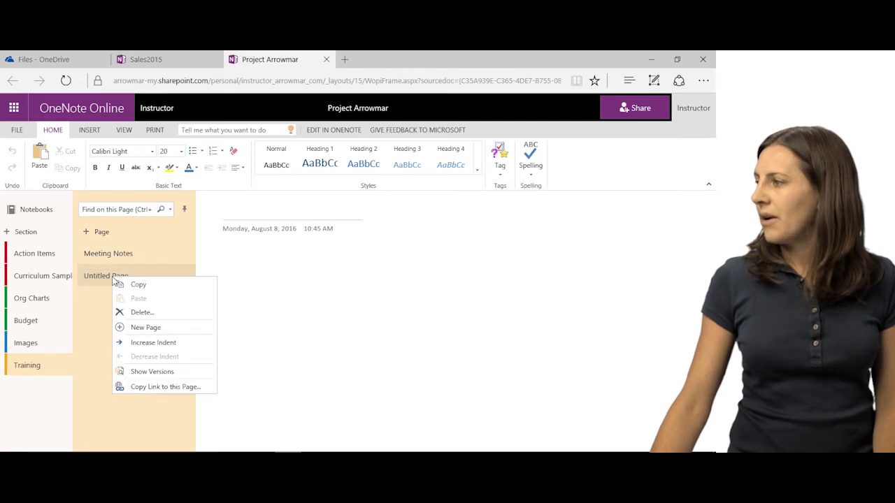
click(101, 278)
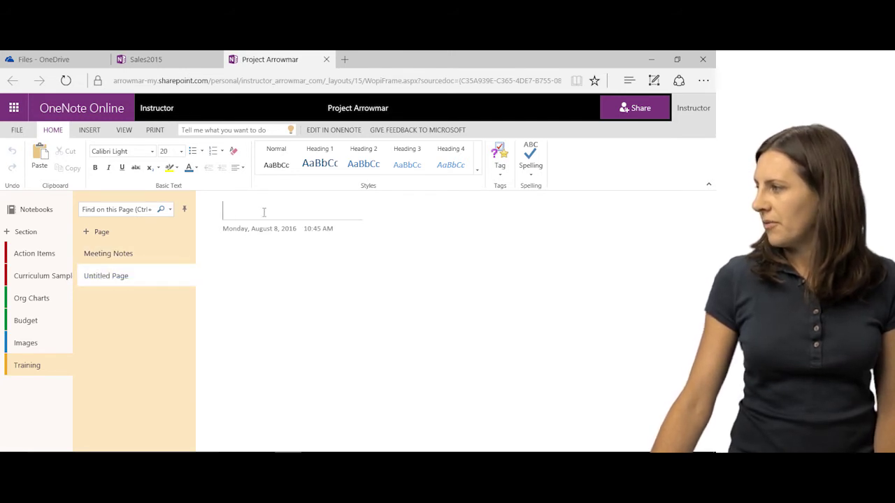
right_click(115, 278)
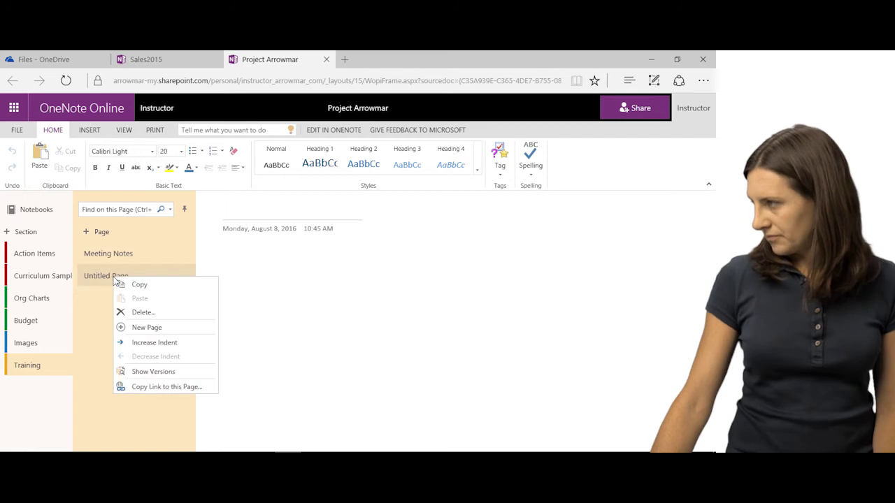
right_click(39, 280)
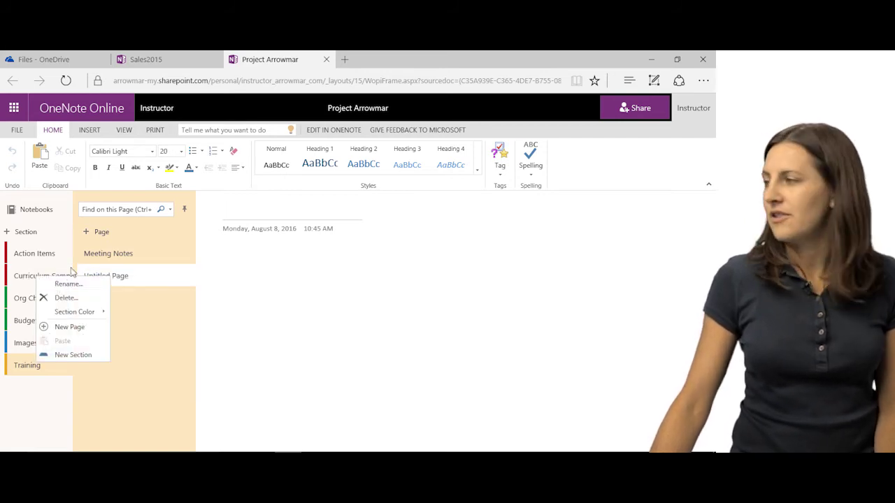
click(273, 191)
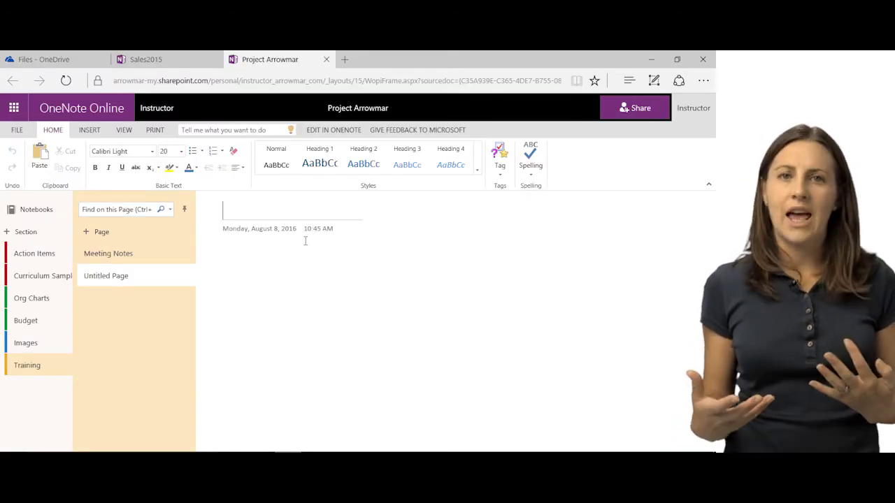
Title the second page of the Training section Sales Notes and add a third, untitled page to the section
click(112, 253)
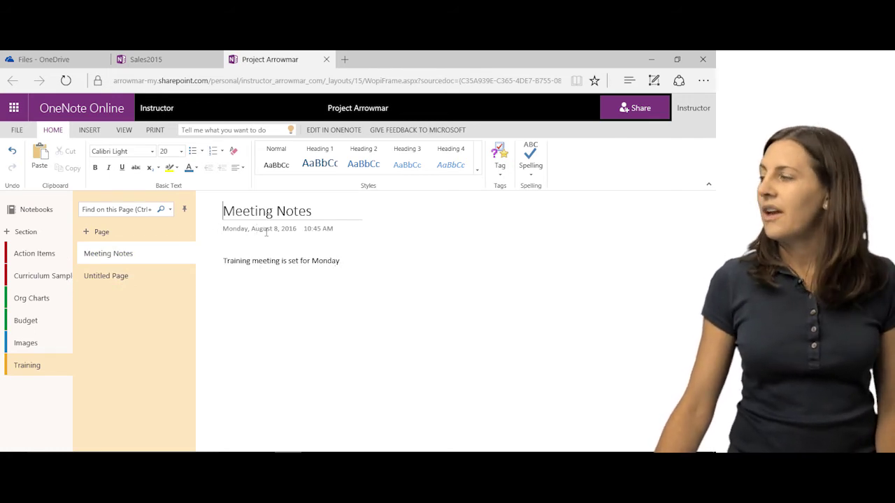
click(117, 275)
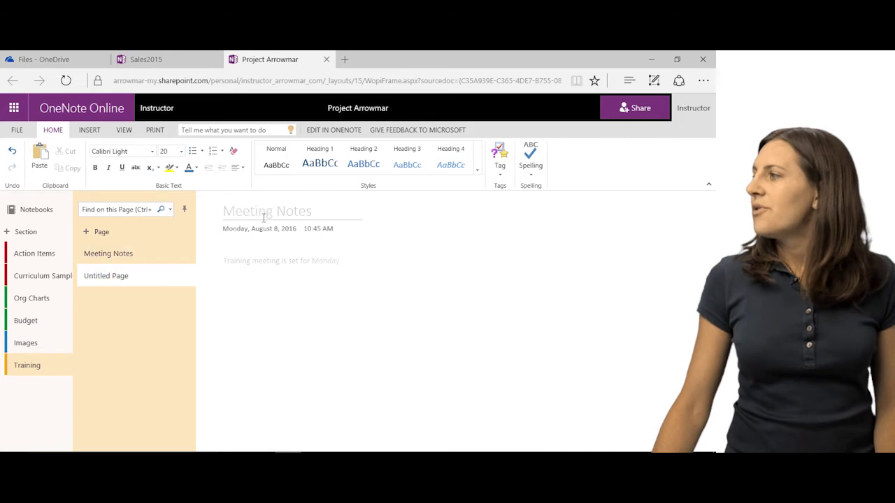
text(N)
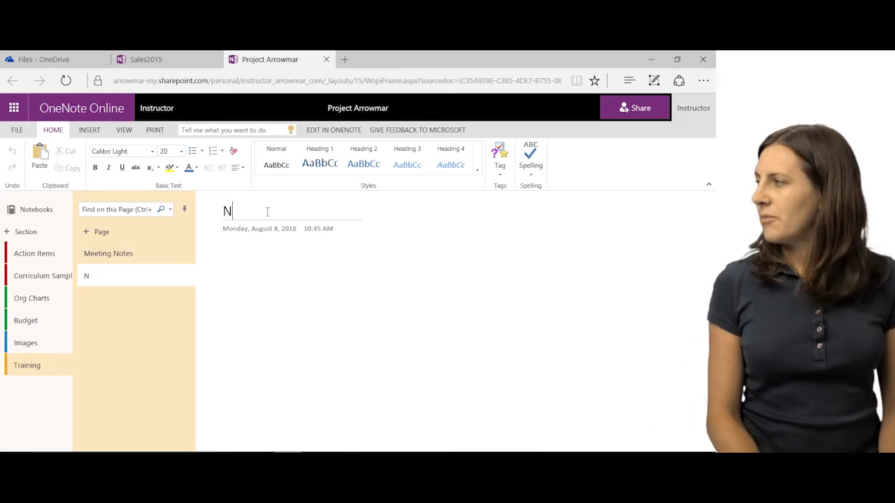
key(BackSpace)
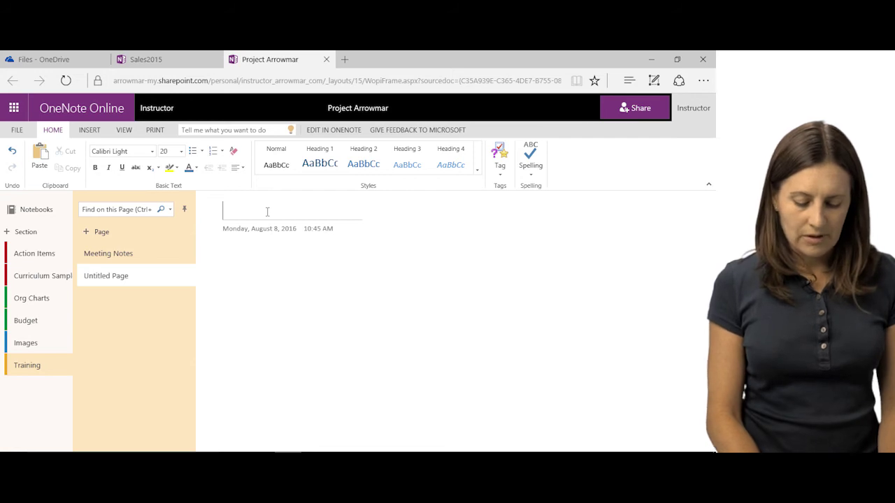
text(Sales Notes)
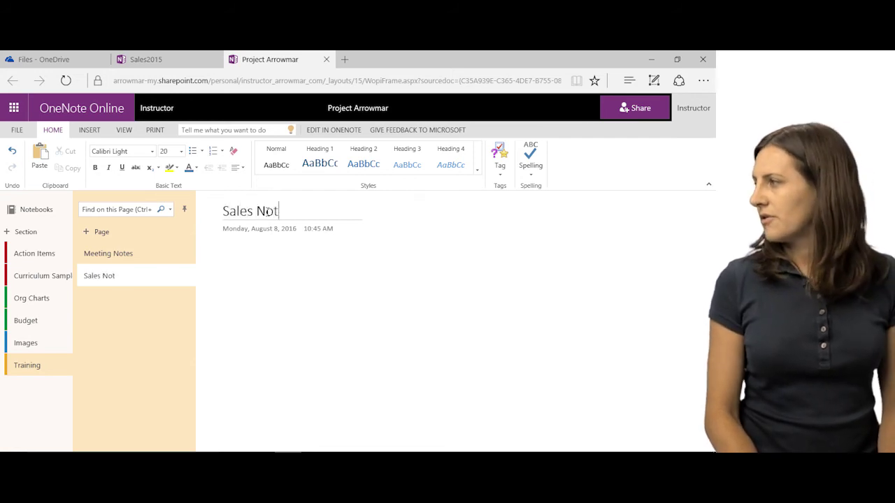
click(132, 255)
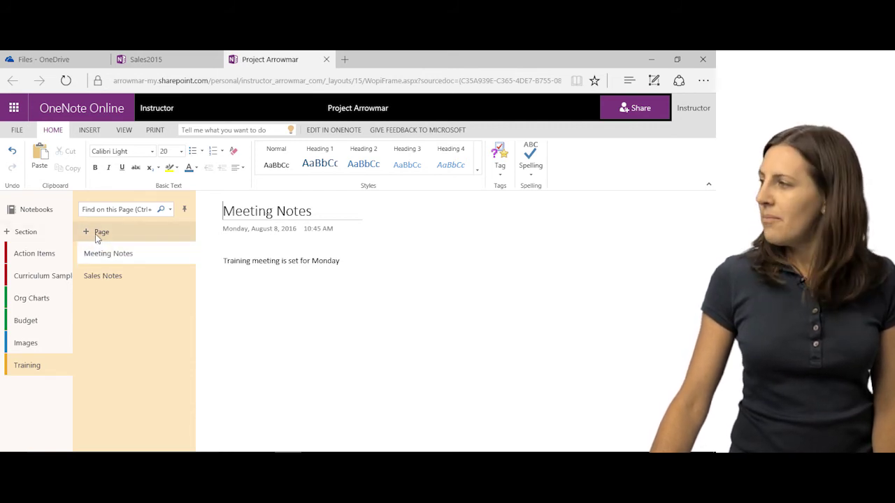
click(97, 236)
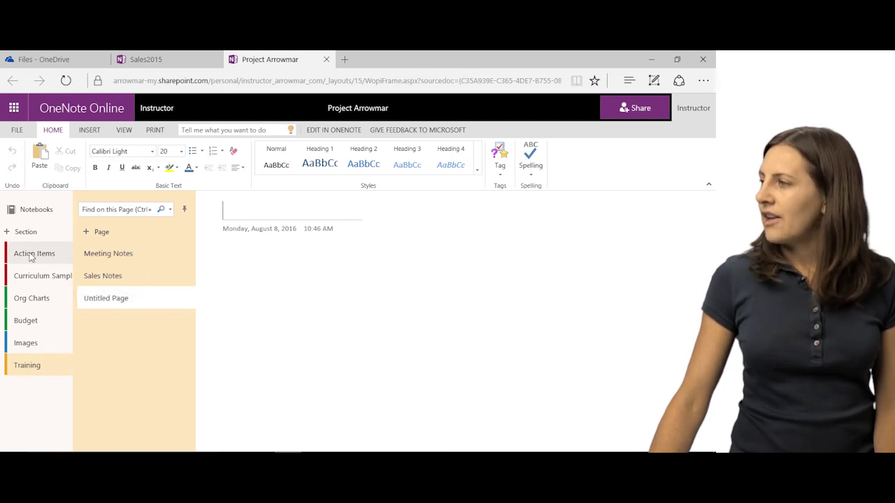
Move the curriculum samples section below Budget and correct its name to Curriculum Samples
drag(45, 281, 51, 321)
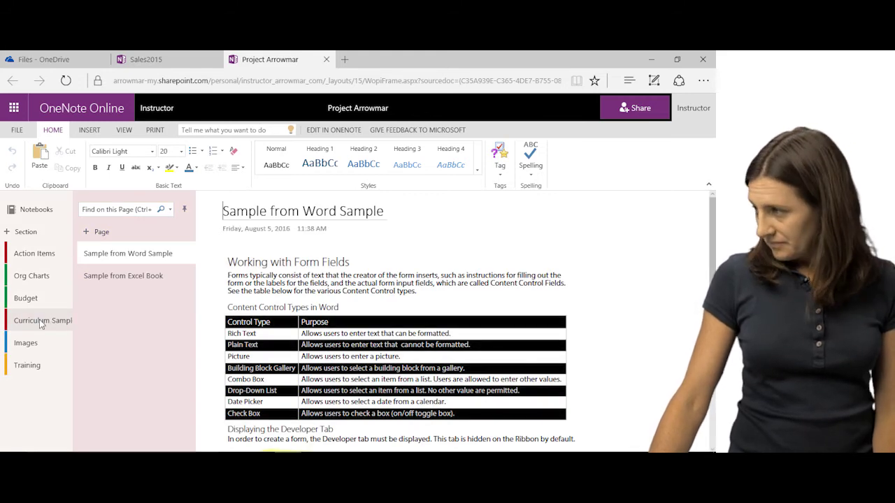
right_click(39, 319)
click(66, 327)
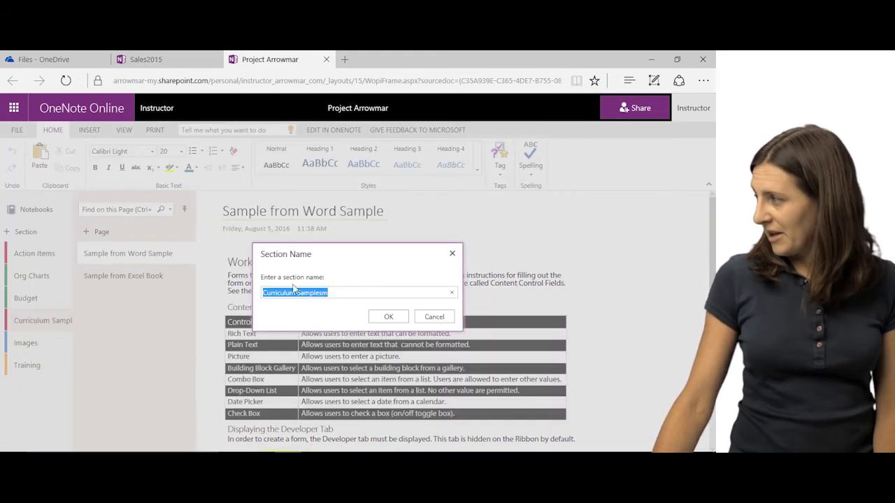
click(348, 294)
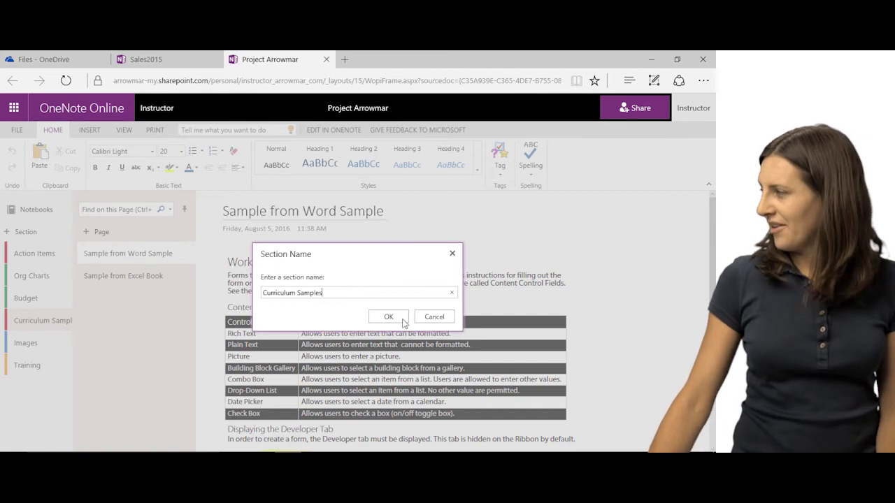
click(392, 319)
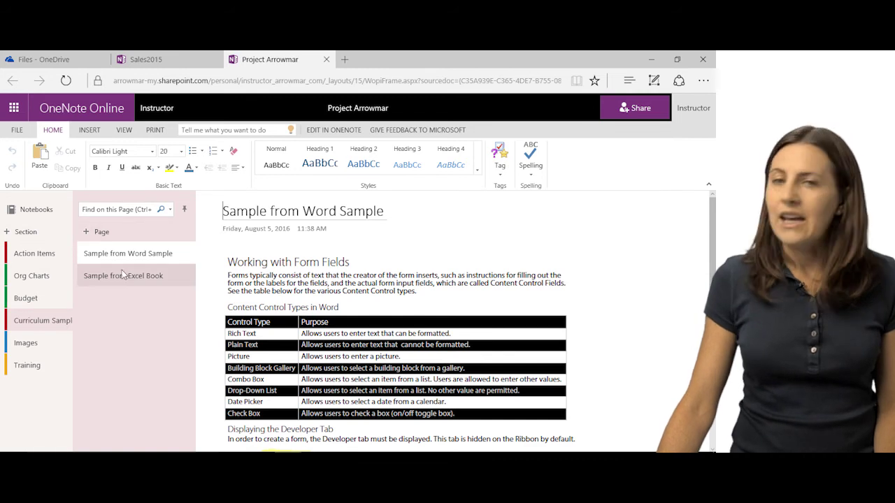
click(144, 59)
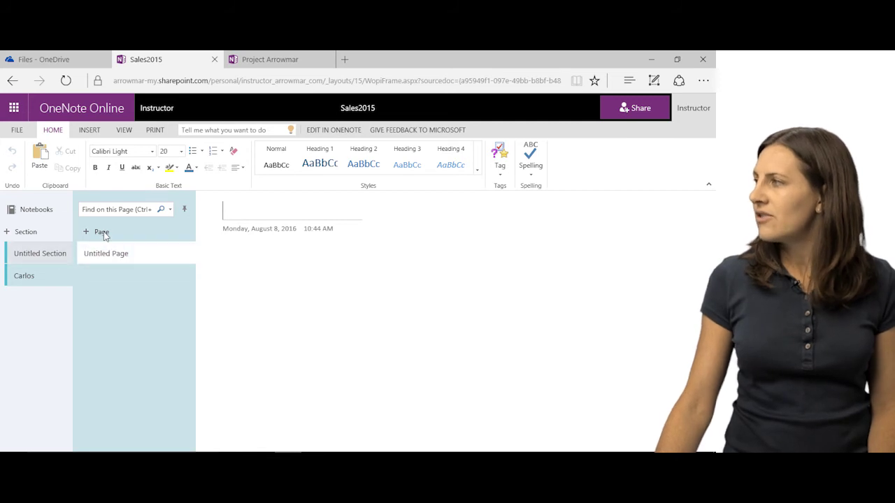
click(234, 61)
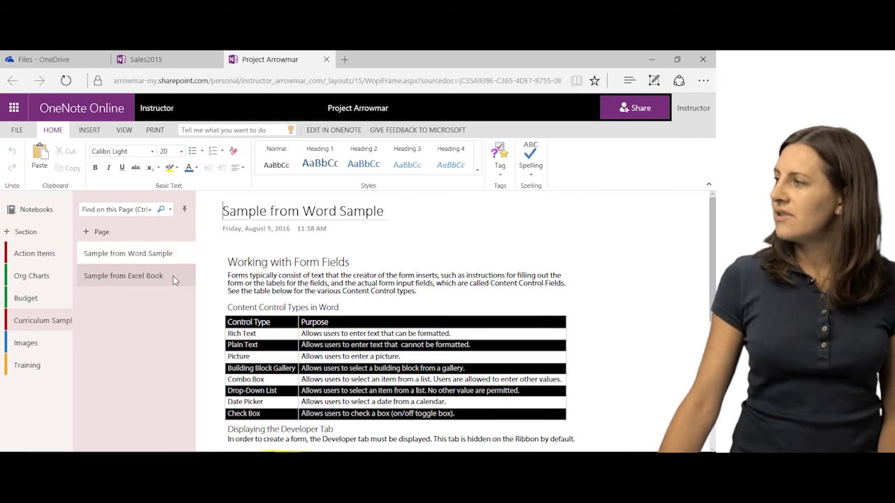
Add a page titled Sample from PPT to the Curriculum Samples section and increase its indent by one level
click(102, 233)
text(Sample )
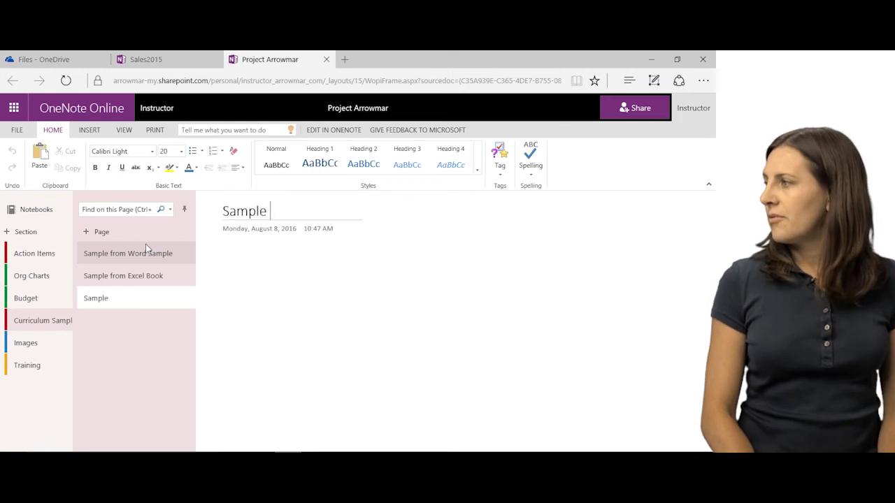
text(from PPt)
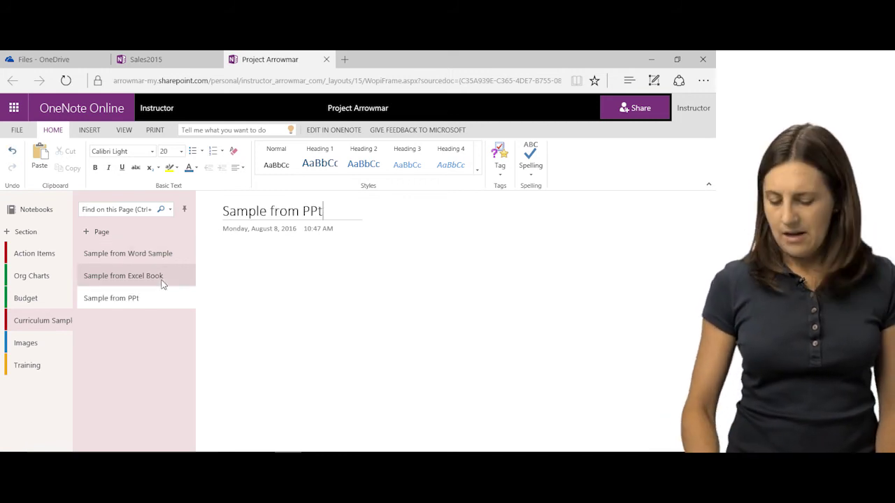
key(Return)
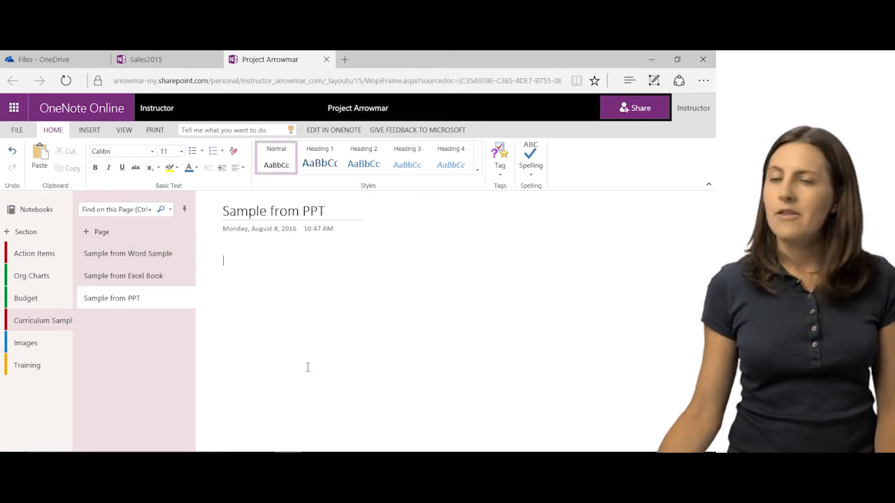
right_click(153, 299)
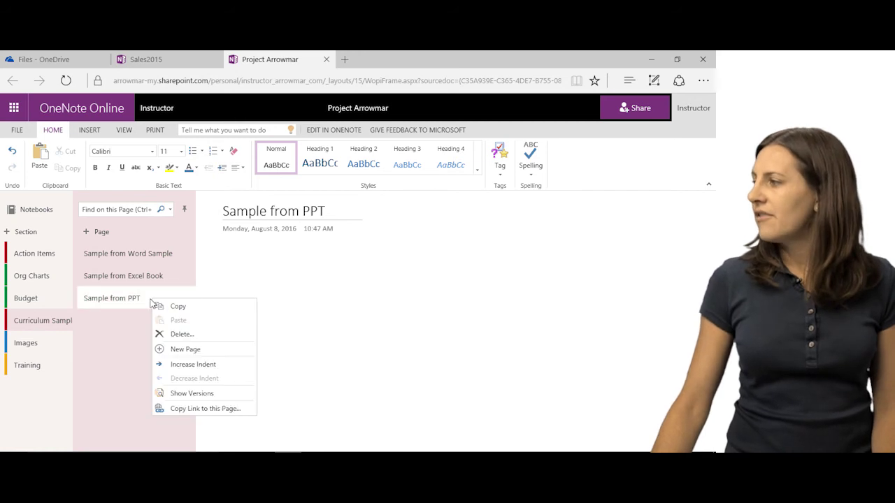
click(198, 365)
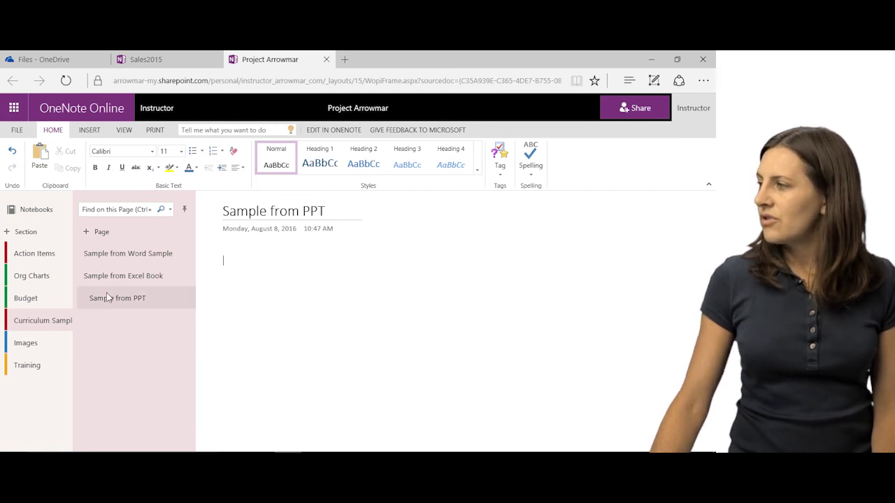
Decrease the indent of the Sample from PPT page in the Curriculum Samples section by one level
mouse_move(122, 299)
mouse_down()
mouse_move(126, 287)
mouse_move(126, 309)
mouse_up()
right_click(127, 305)
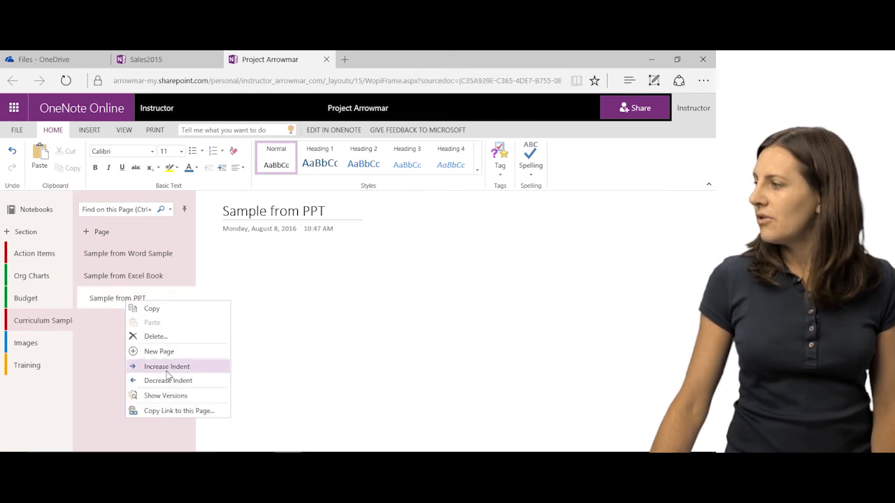
click(168, 378)
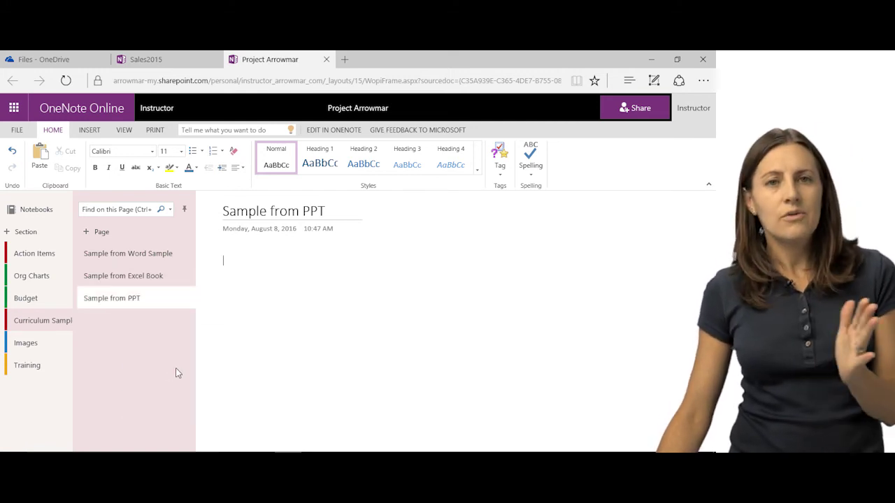
Show the saved versions of the Sample from Word Sample page in the Curriculum Samples section
right_click(135, 302)
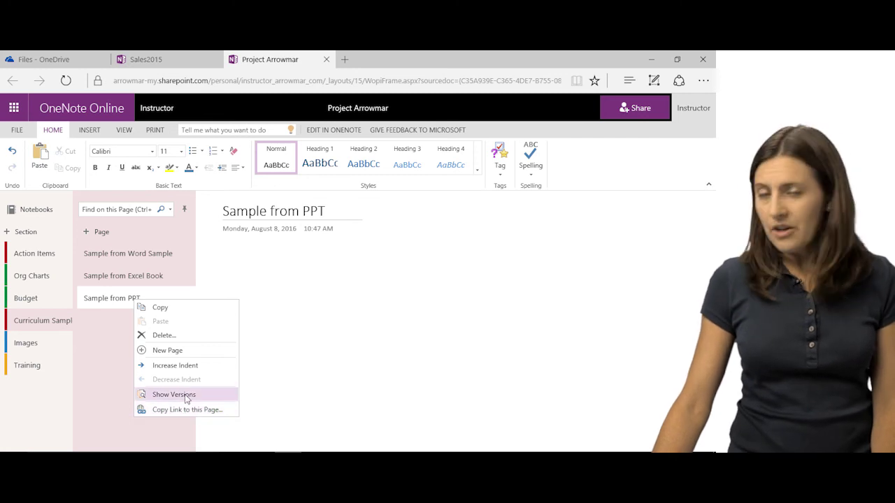
right_click(168, 256)
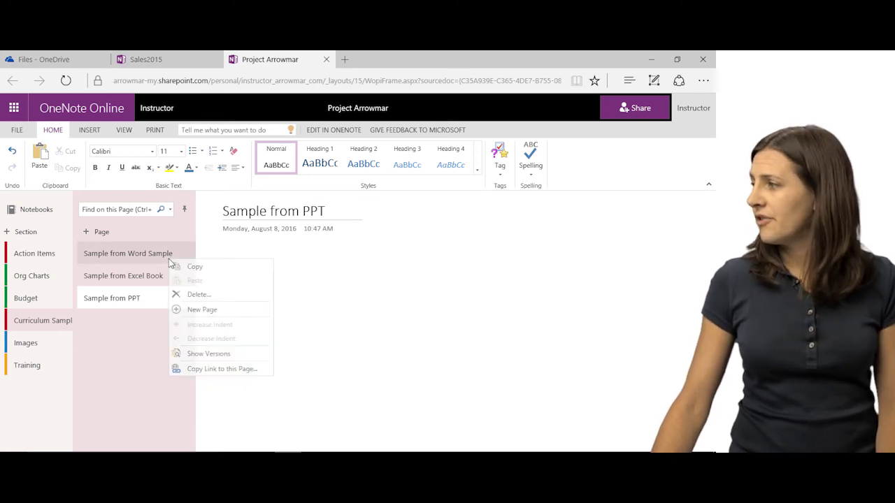
key(Escape)
right_click(165, 254)
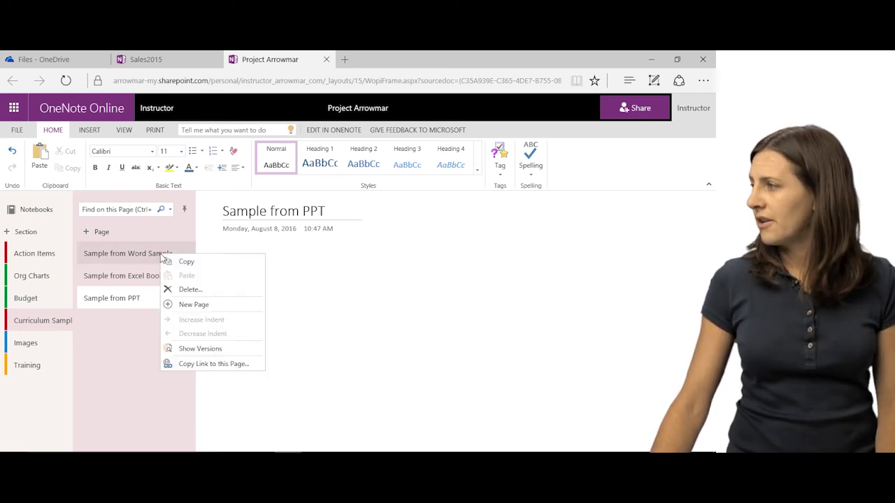
click(191, 348)
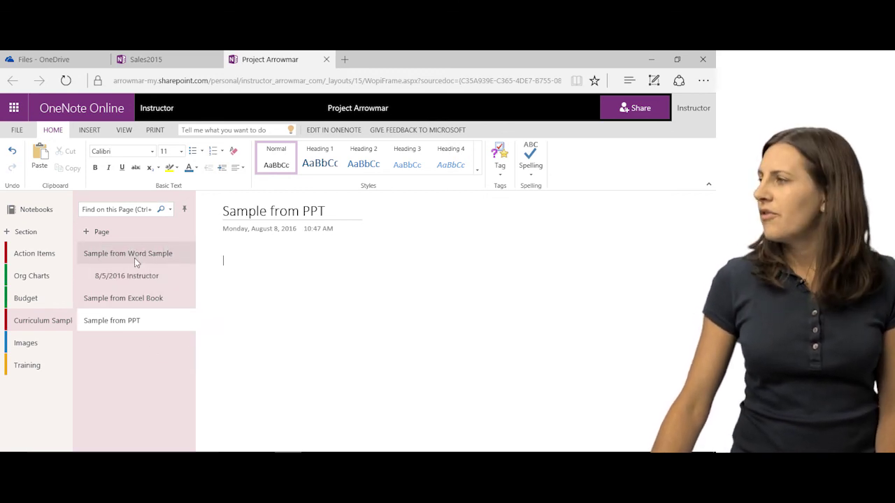
Open the Action Items section and show the saved versions of its Training Dept Action Items page
click(40, 254)
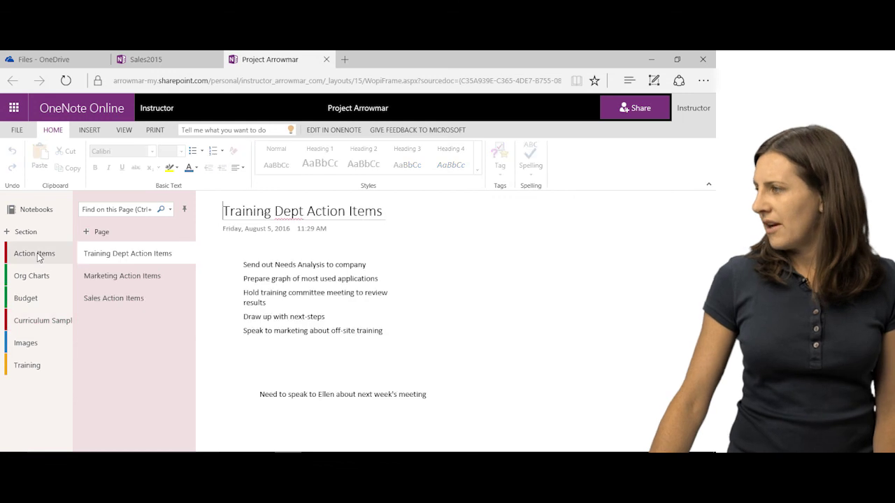
right_click(109, 259)
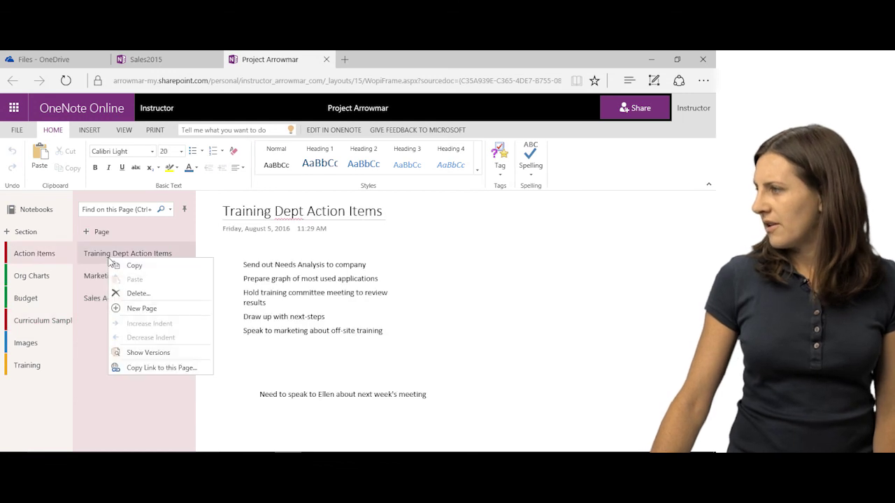
click(134, 353)
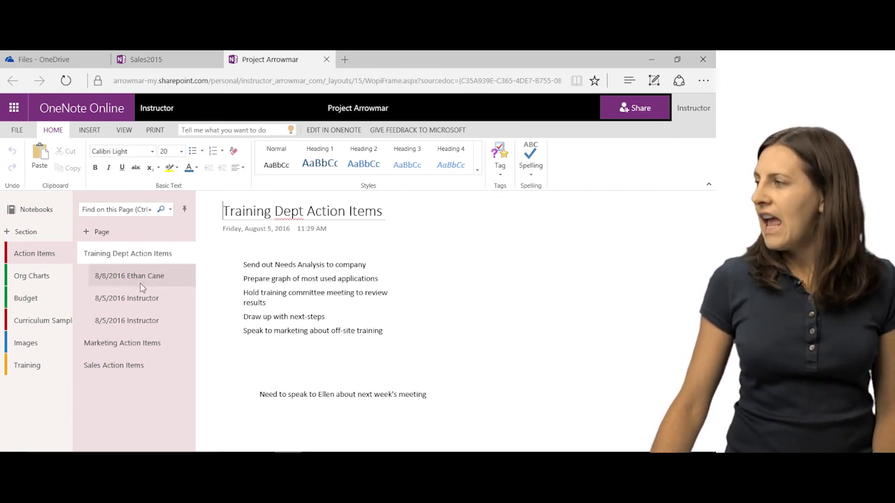
right_click(113, 256)
right_click(45, 263)
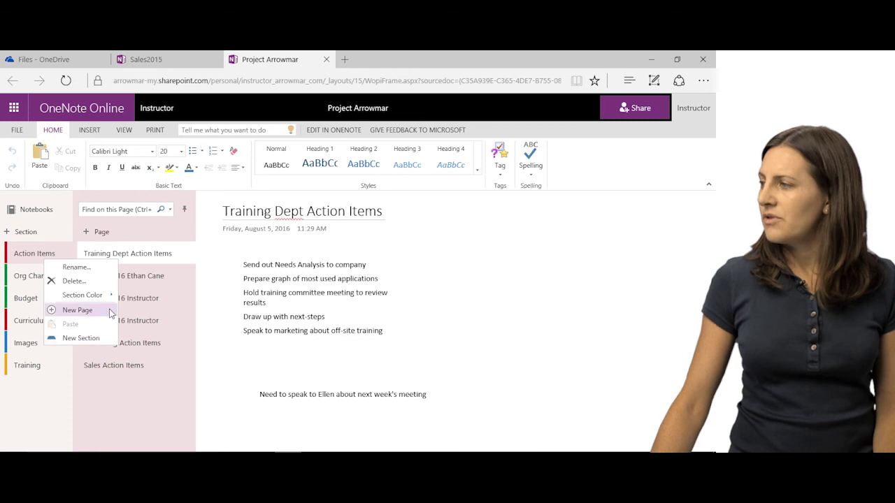
click(155, 257)
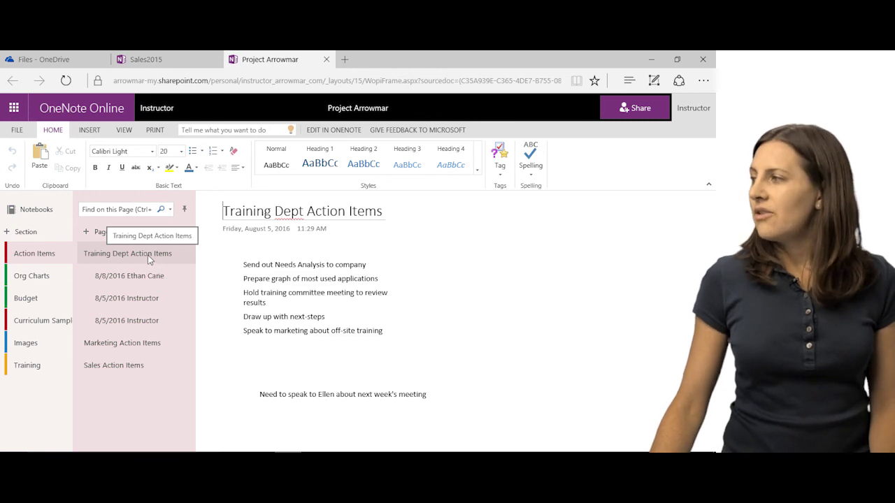
right_click(148, 258)
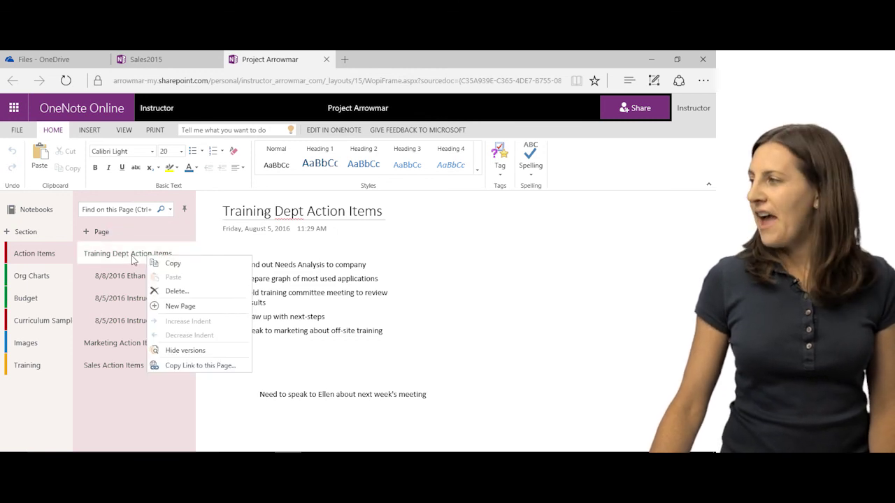
click(117, 411)
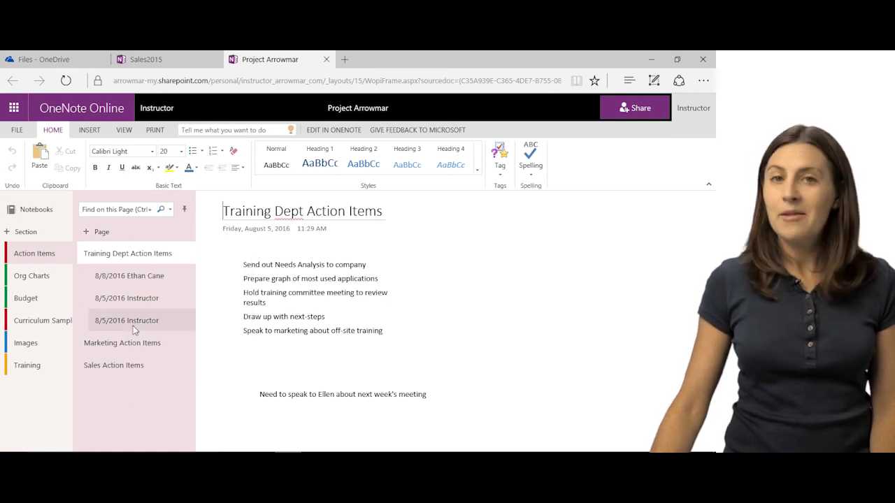